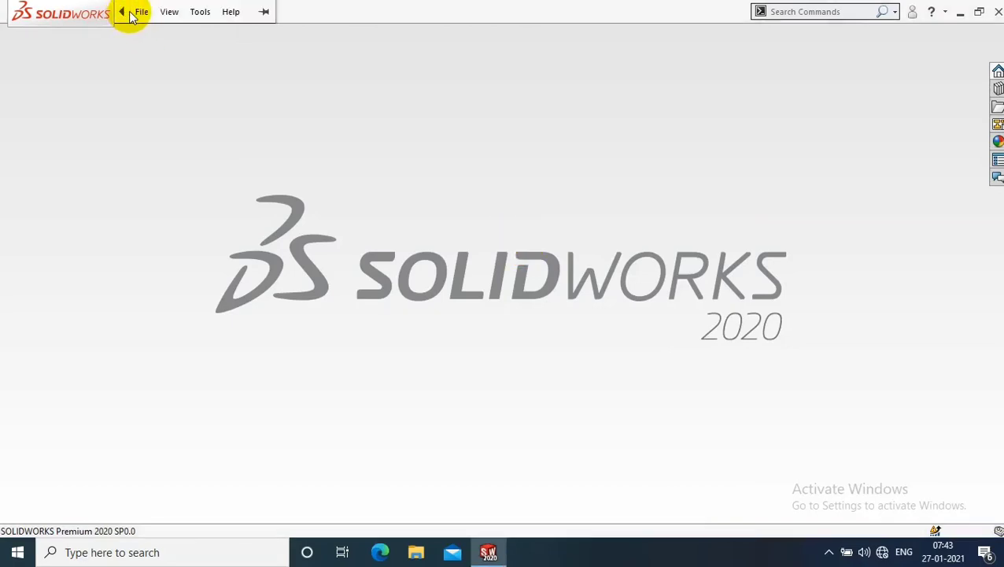
Step: Open the fork-shaped part file 'uni 1' from the File Open browser
{"action": "left_click", "coordinate": [136, 13]}
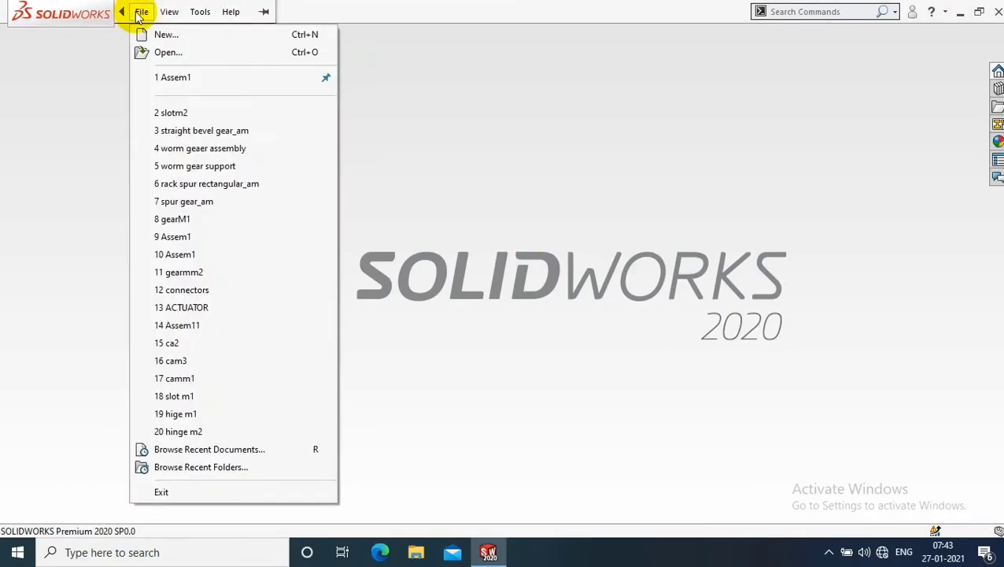
{"action": "left_click", "coordinate": [179, 54]}
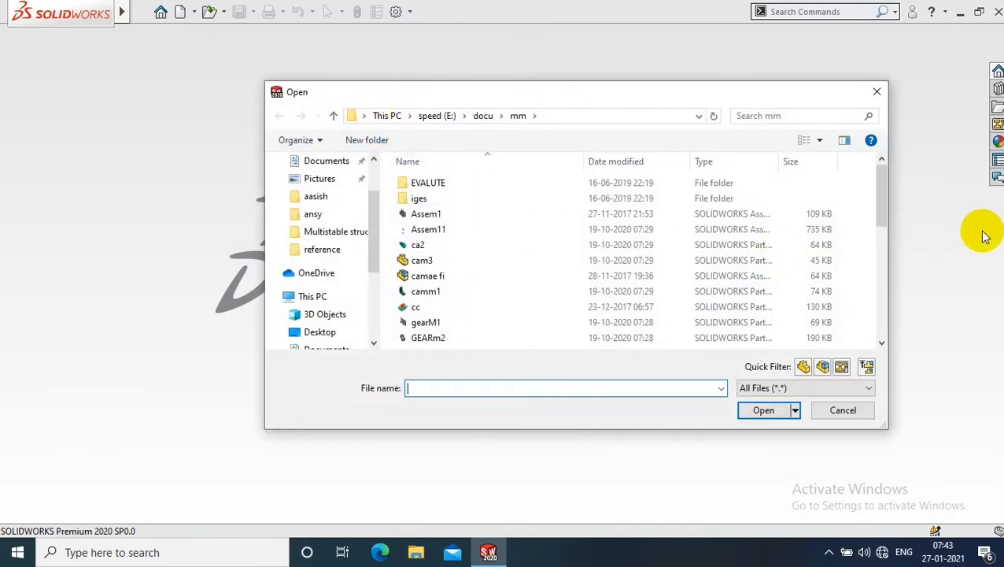
{"action": "left_click_drag", "start_coordinate": [882, 195], "coordinate": [882, 310]}
{"action": "left_click", "coordinate": [504, 302]}
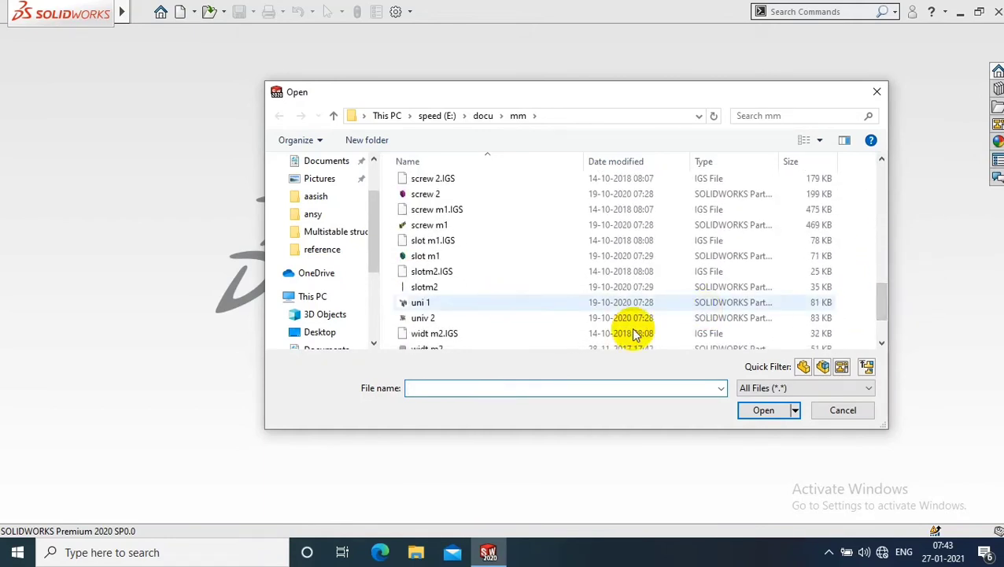
{"action": "left_click", "coordinate": [529, 260]}
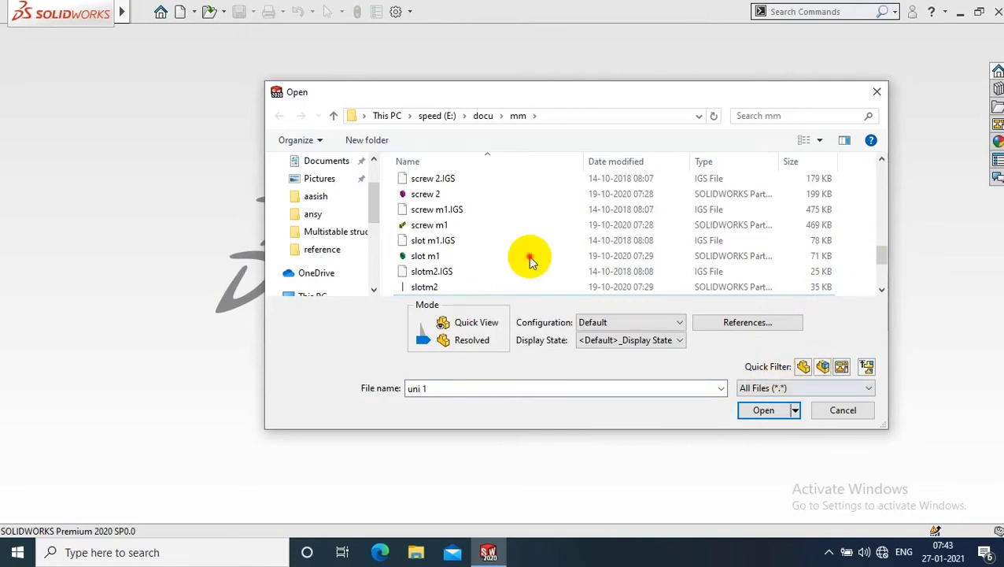
{"action": "double_click", "coordinate": [528, 255]}
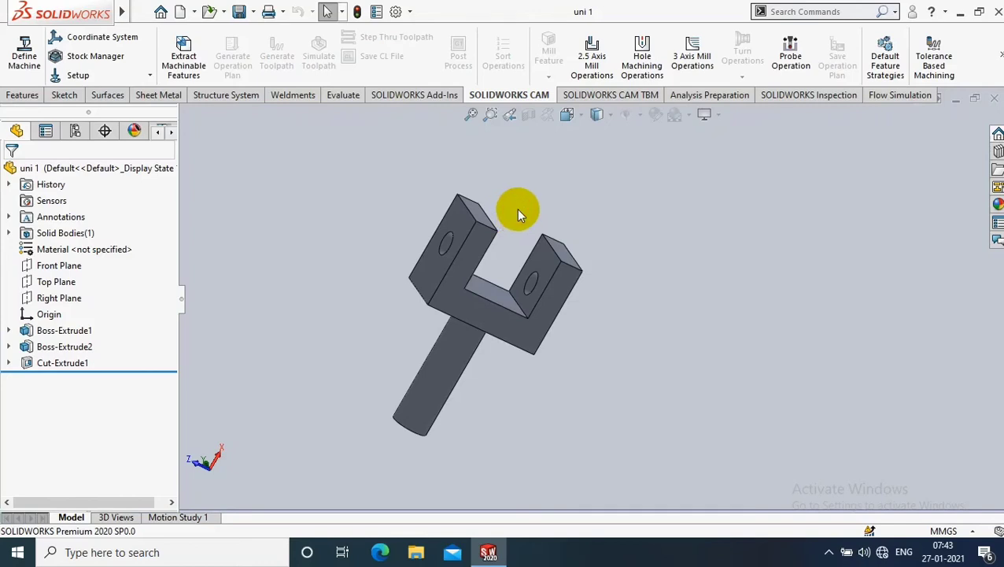
Step: Return to the SOLIDWORKS CAM tab and orbit the fork to side and tilted top views
{"action": "left_click", "coordinate": [20, 94]}
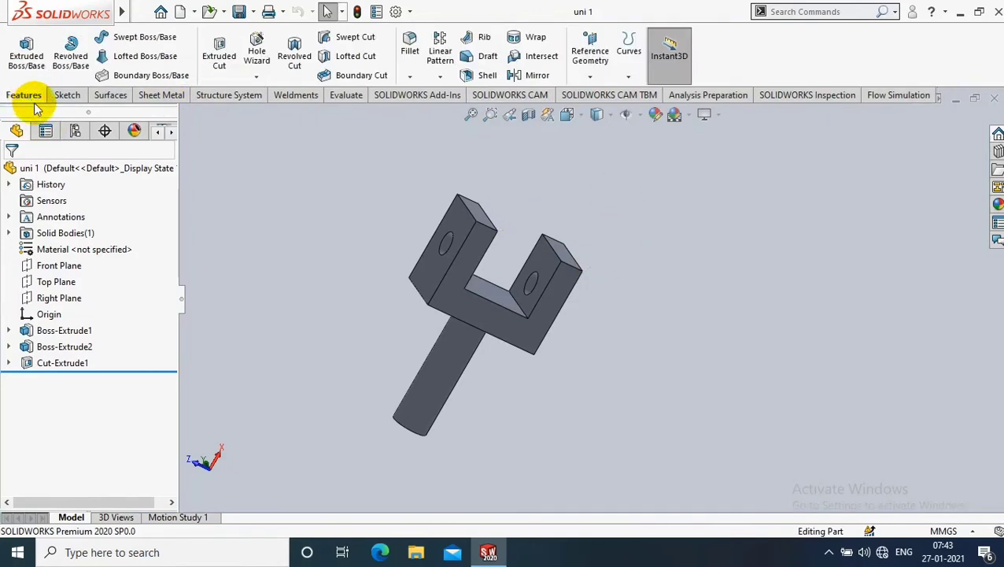
{"action": "left_click", "coordinate": [503, 95]}
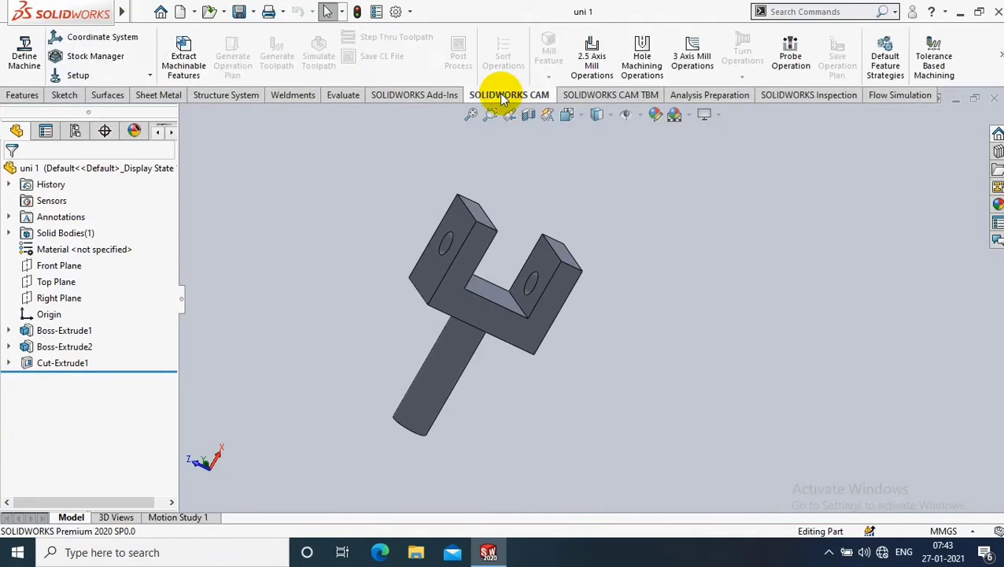
{"action": "mouse_move", "coordinate": [359, 231]}
{"action": "middle_mouse_down"}
{"action": "mouse_move", "coordinate": [650, 332]}
{"action": "mouse_move", "coordinate": [393, 331]}
{"action": "mouse_move", "coordinate": [538, 212]}
{"action": "middle_mouse_up"}
{"action": "mouse_move", "coordinate": [599, 217]}
{"action": "middle_mouse_down"}
{"action": "mouse_move", "coordinate": [722, 229]}
{"action": "mouse_move", "coordinate": [605, 291]}
{"action": "mouse_move", "coordinate": [594, 257]}
{"action": "mouse_move", "coordinate": [595, 268]}
{"action": "middle_mouse_up"}
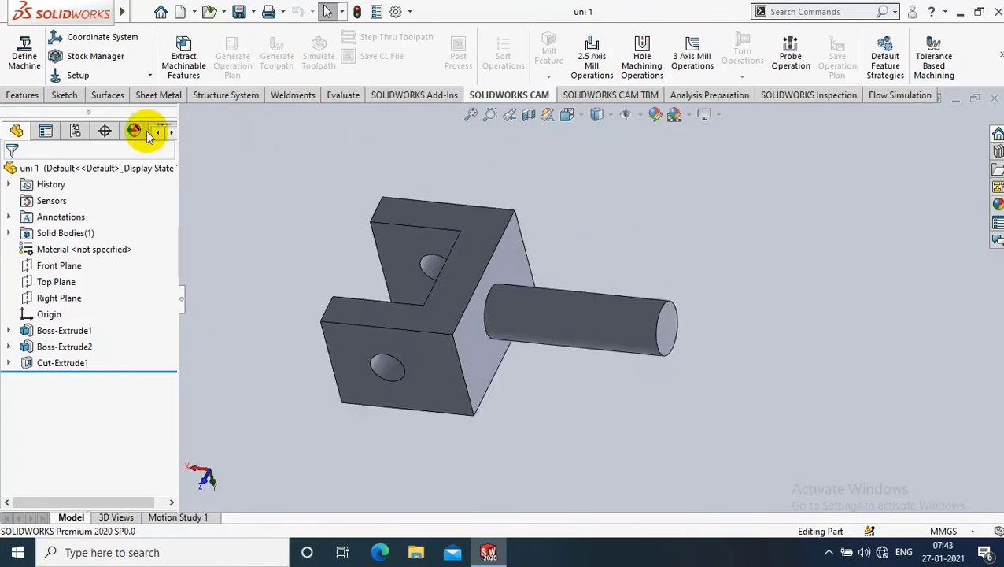
Step: Choose Mill - Metric in the Machine dialog and confirm it
{"action": "left_click", "coordinate": [19, 47]}
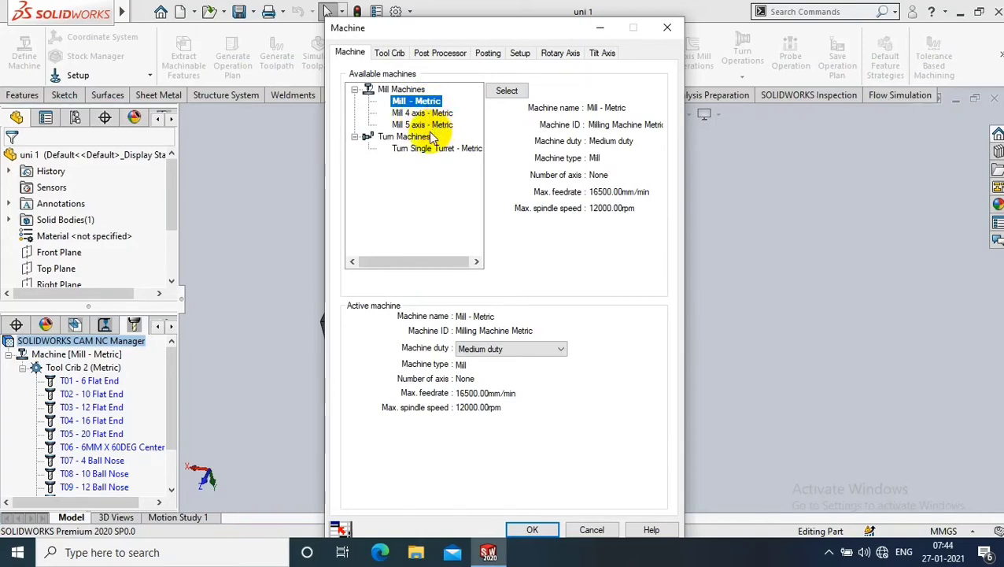
{"action": "left_click", "coordinate": [505, 91]}
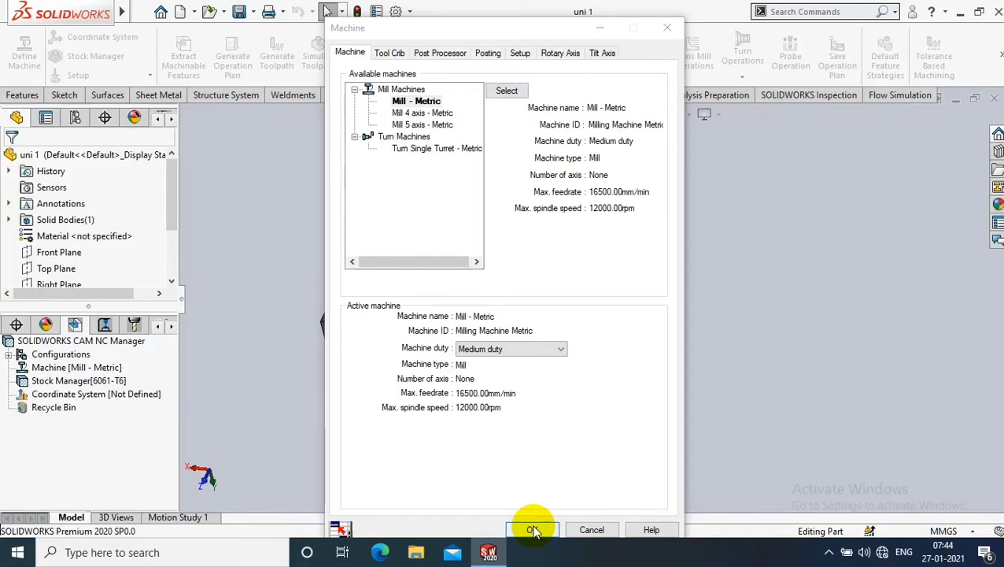
{"action": "left_click", "coordinate": [534, 529]}
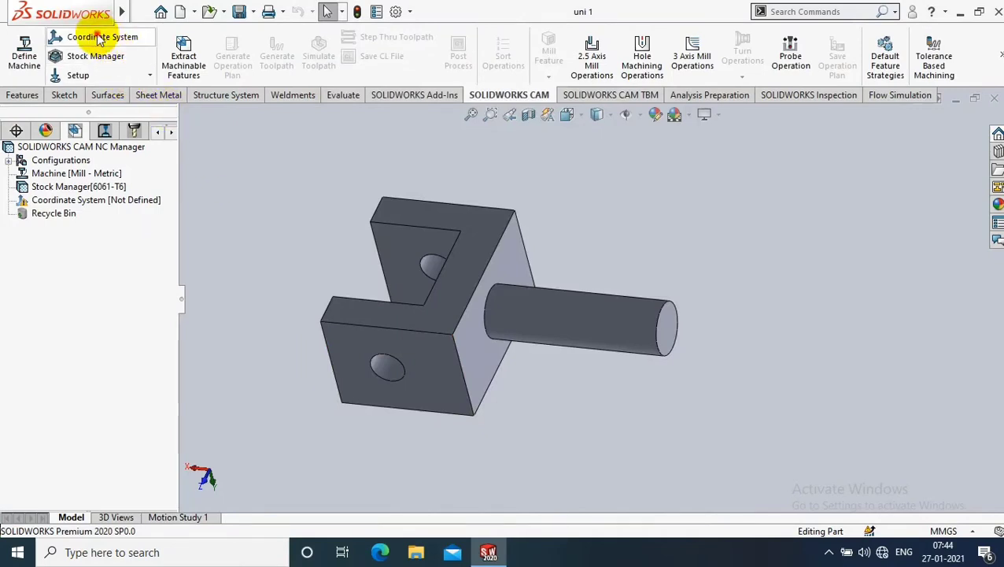
Step: Create a coordinate system with its origin at the upper prong's top corner vertex
{"action": "left_click", "coordinate": [99, 41]}
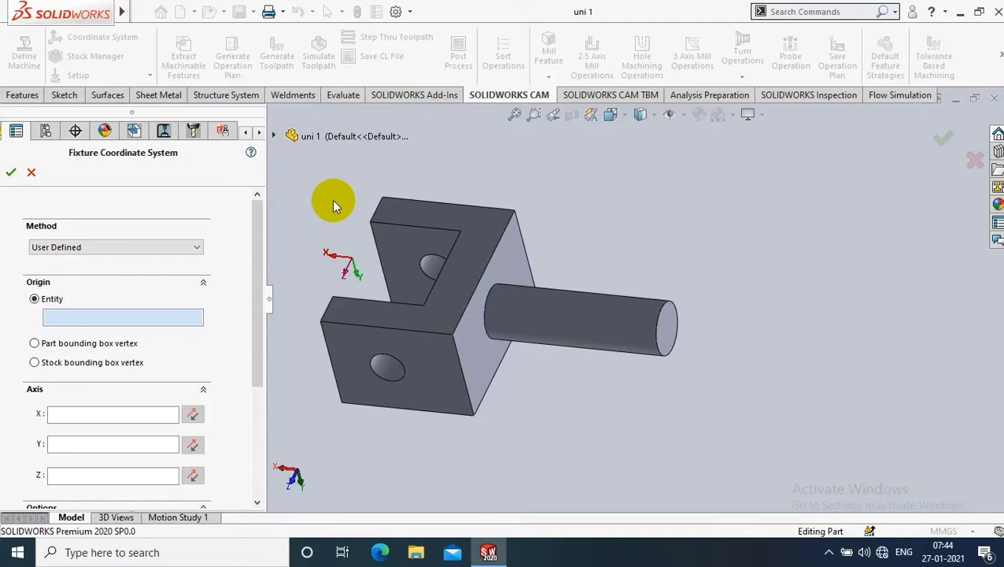
{"action": "left_click", "coordinate": [133, 324]}
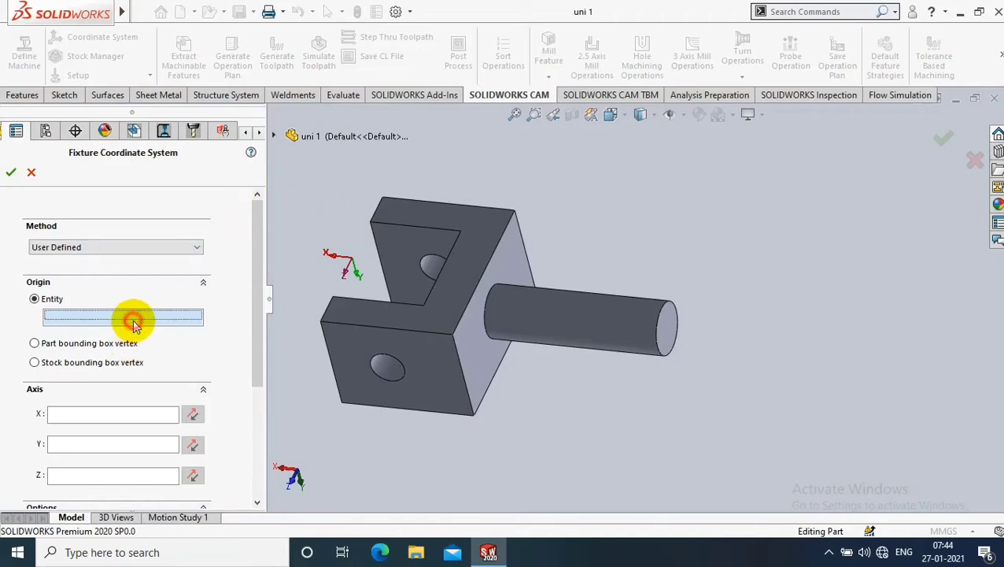
{"action": "left_click", "coordinate": [372, 224]}
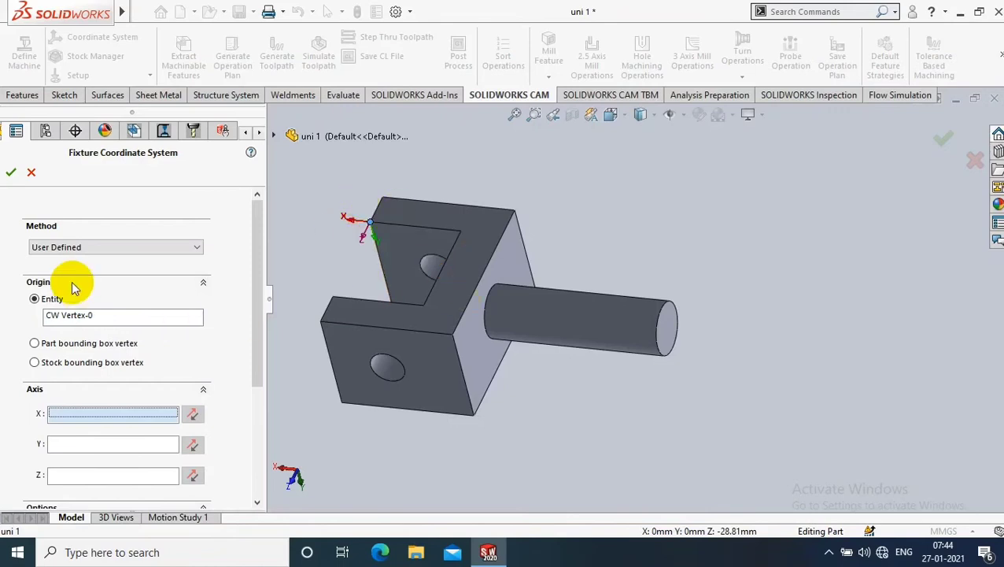
{"action": "left_click", "coordinate": [12, 172]}
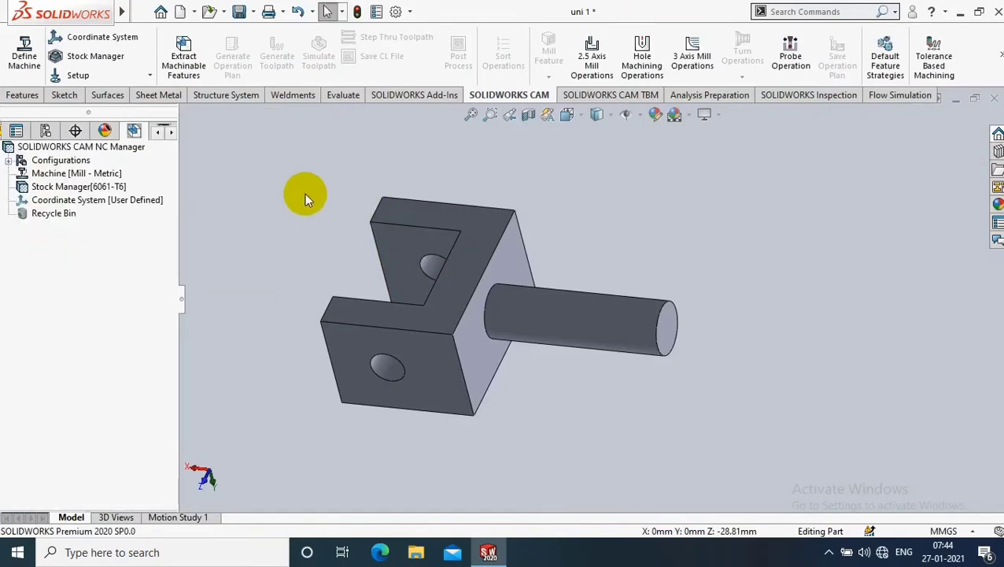
{"action": "left_click", "coordinate": [91, 56]}
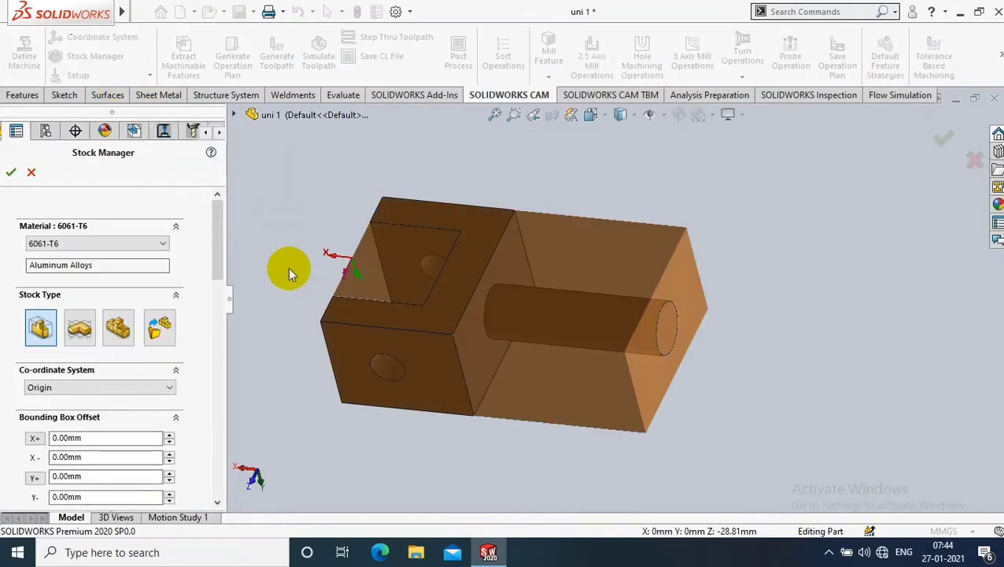
{"action": "left_click", "coordinate": [132, 244]}
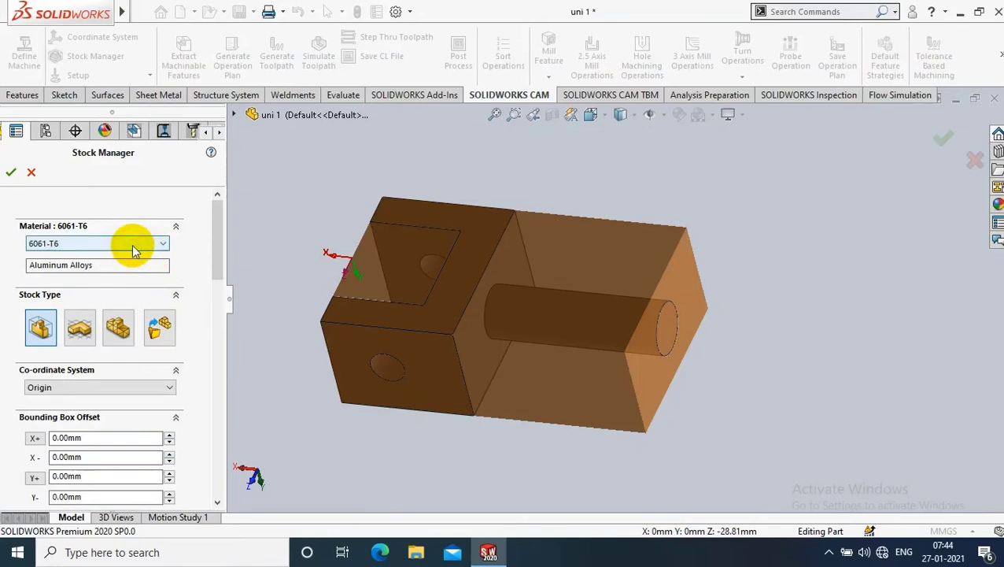
{"action": "left_click", "coordinate": [133, 244]}
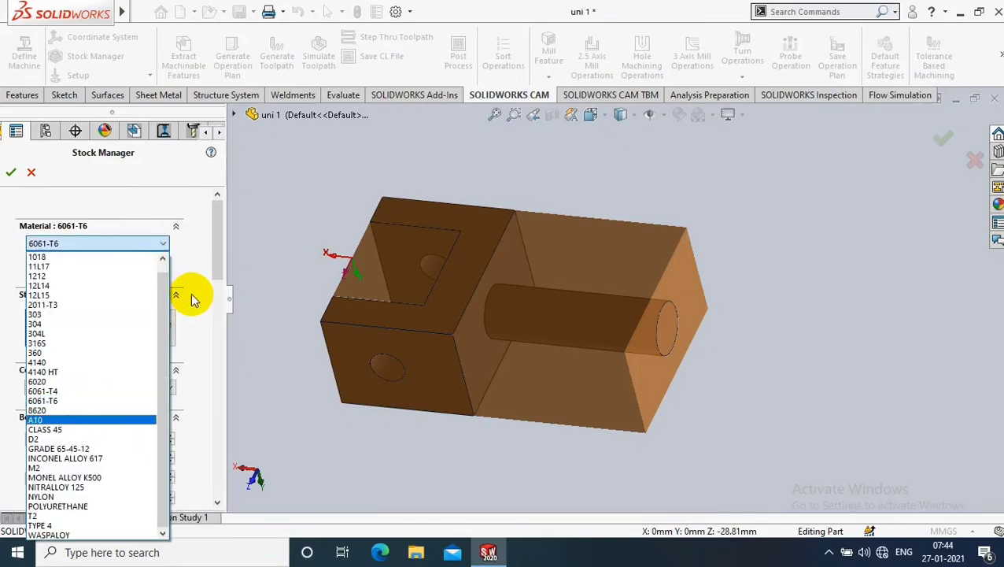
{"action": "left_click", "coordinate": [215, 244]}
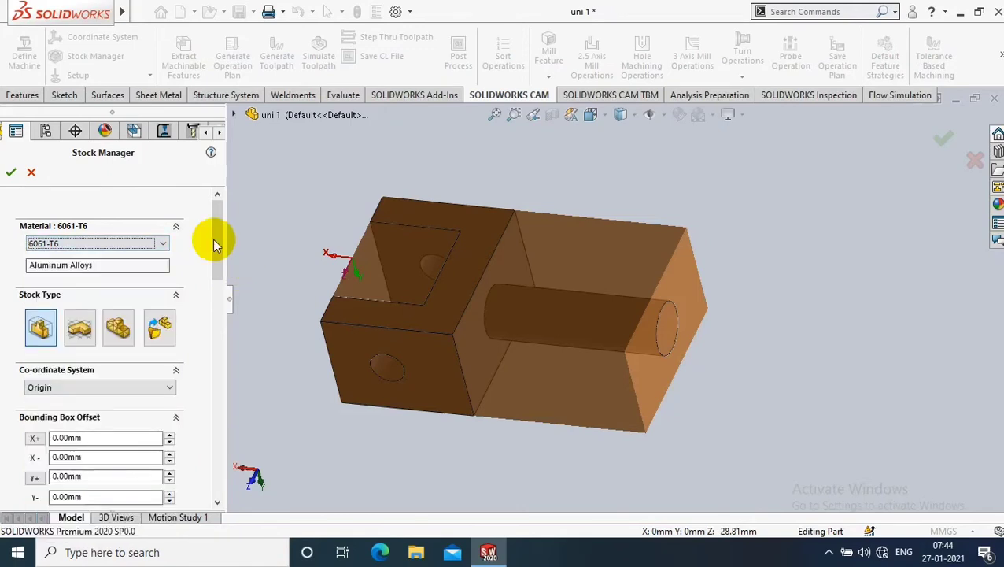
{"action": "left_click_drag", "start_coordinate": [213, 238], "coordinate": [214, 365]}
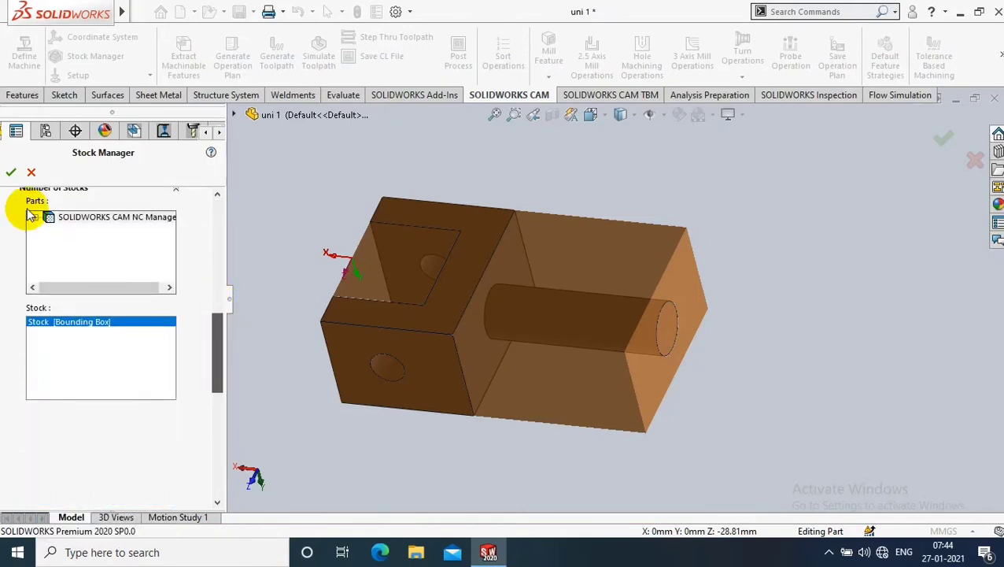
{"action": "scroll", "coordinate": [30, 214], "scroll_direction": "up", "scroll_amount": 5}
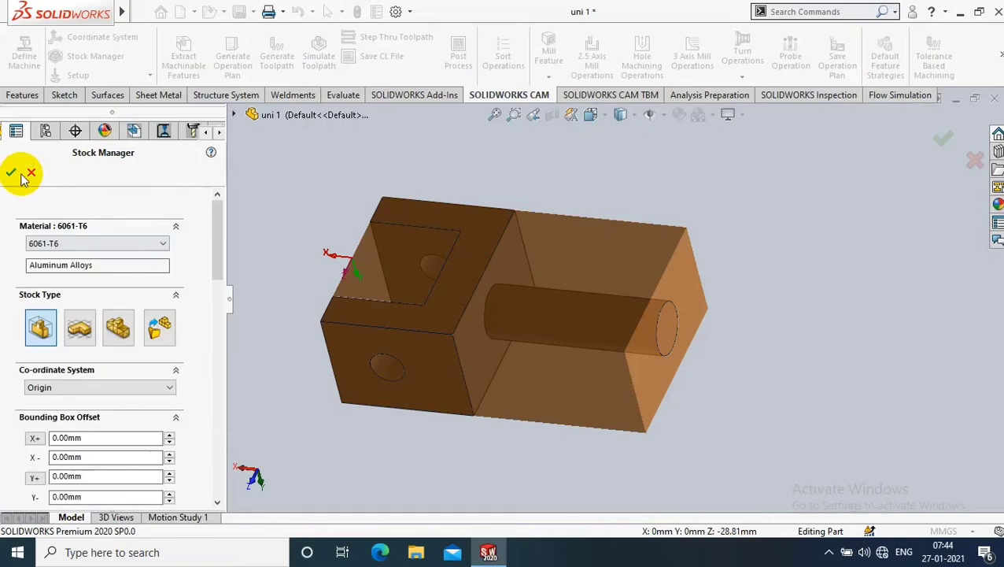
{"action": "left_click", "coordinate": [12, 173]}
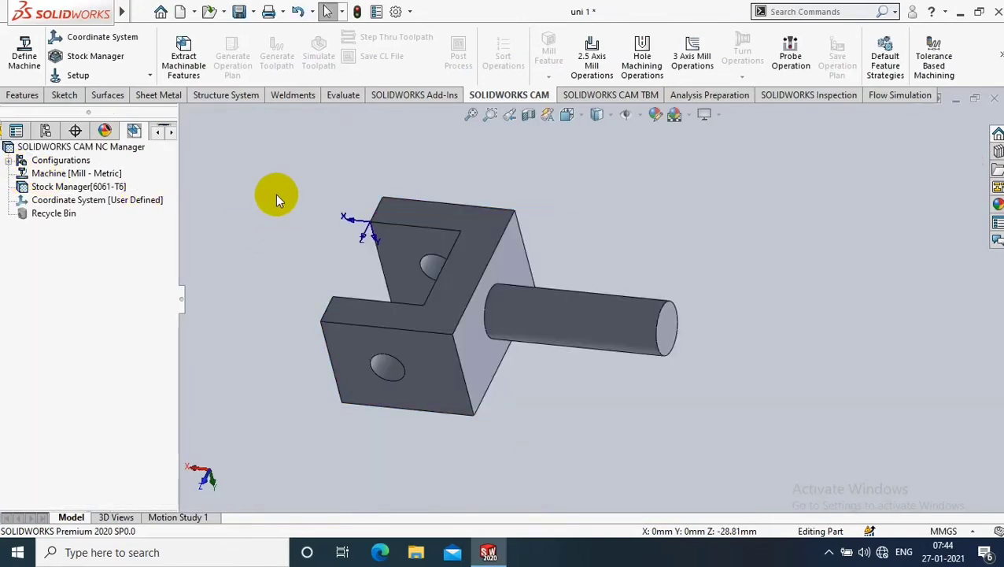
Step: Add a Mill Setup with Face, Perimeter, Multi surface and chamfering Curve features checked
{"action": "left_click", "coordinate": [149, 74]}
{"action": "left_click", "coordinate": [122, 95]}
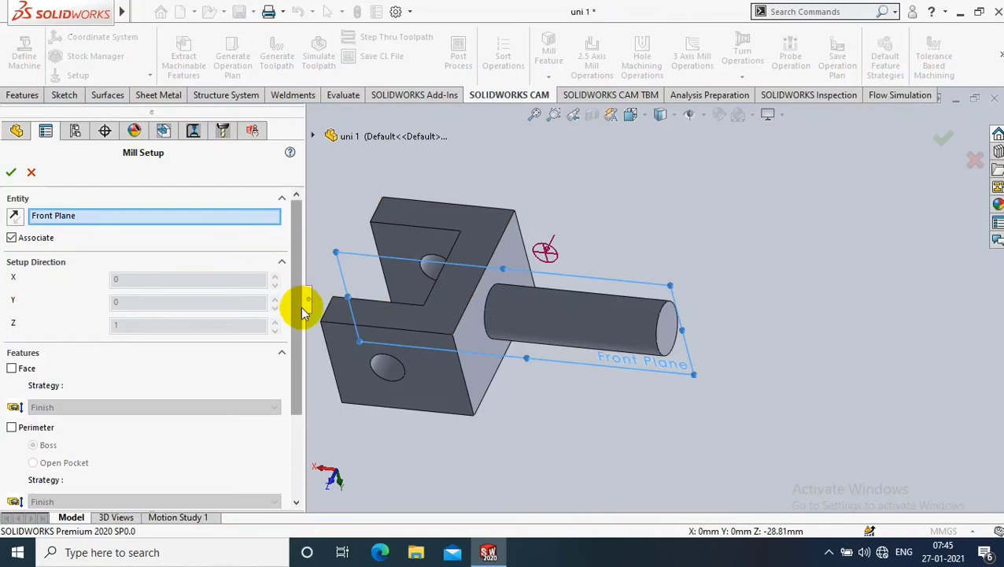
{"action": "mouse_move", "coordinate": [296, 307]}
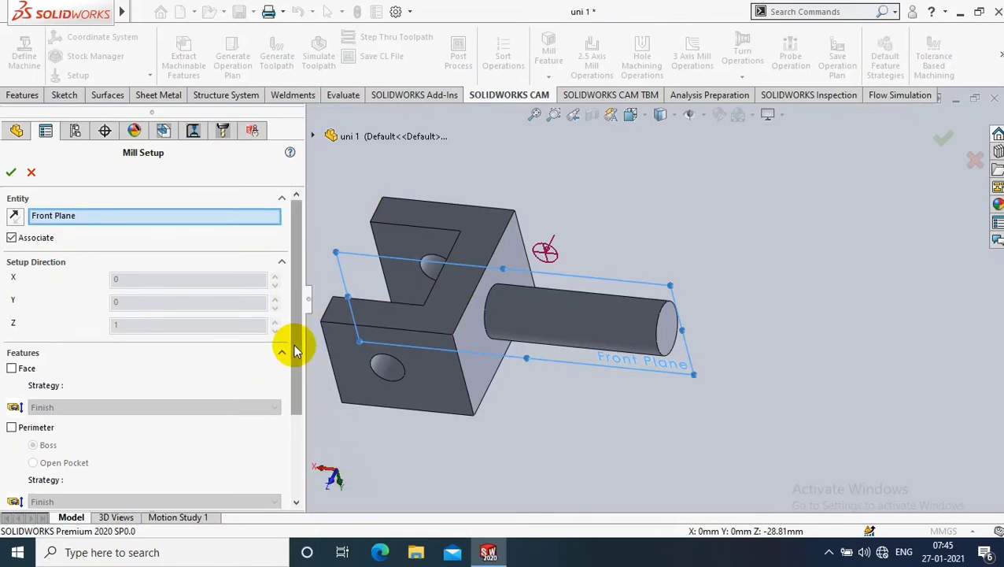
{"action": "left_click", "coordinate": [11, 367]}
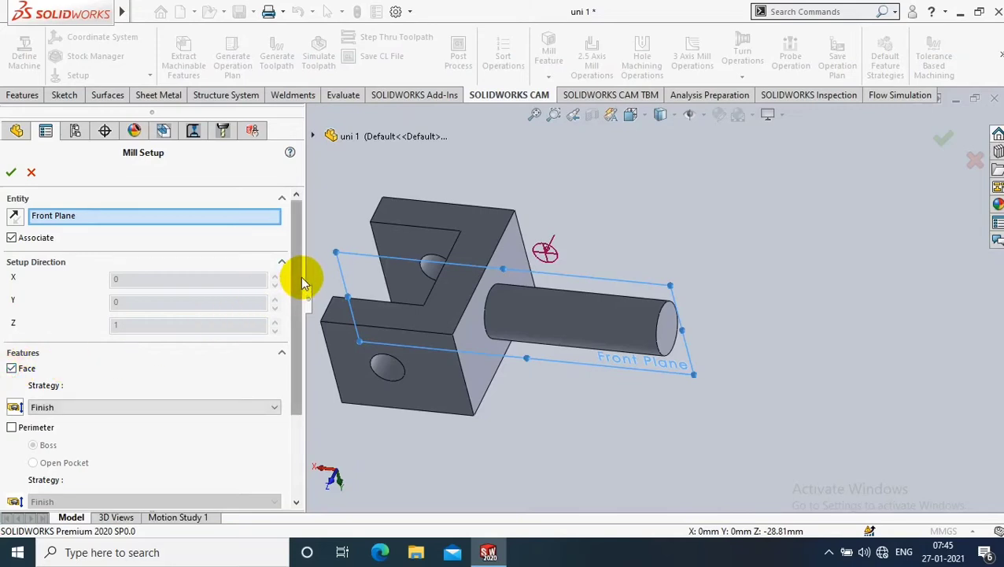
{"action": "left_click_drag", "start_coordinate": [303, 283], "coordinate": [291, 331]}
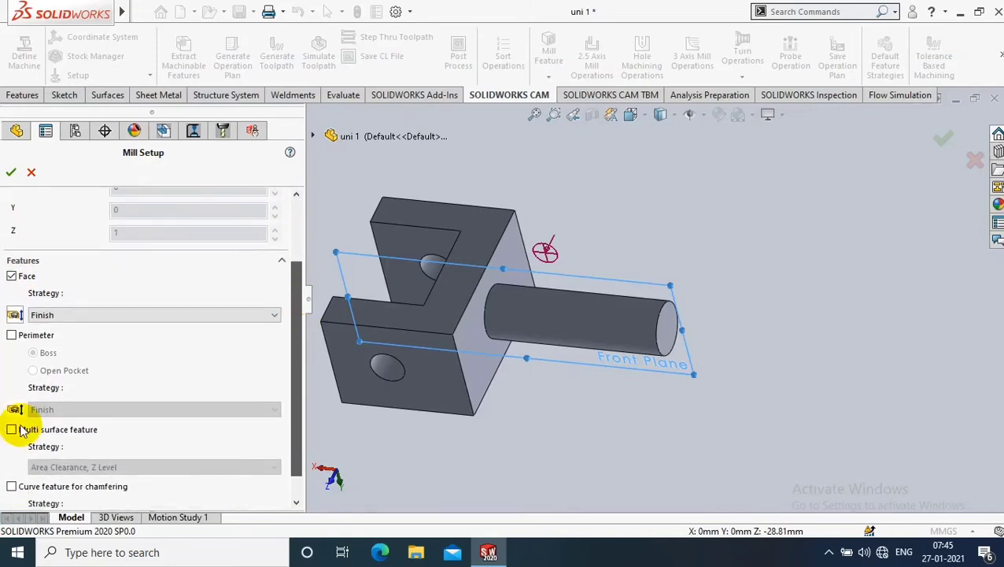
{"action": "left_click", "coordinate": [12, 334]}
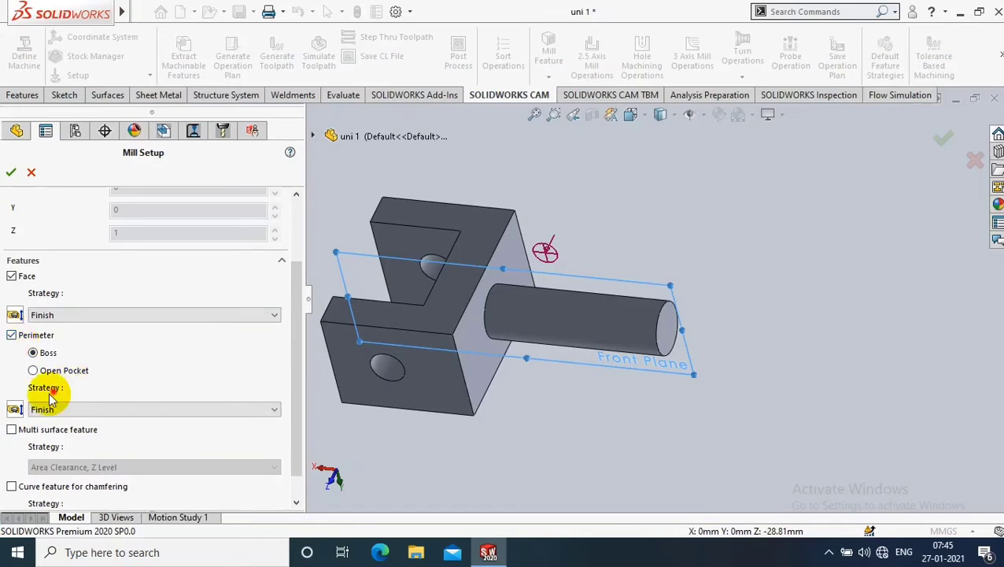
{"action": "scroll", "coordinate": [39, 406], "scroll_direction": "down", "scroll_amount": 1}
{"action": "left_click", "coordinate": [12, 399]}
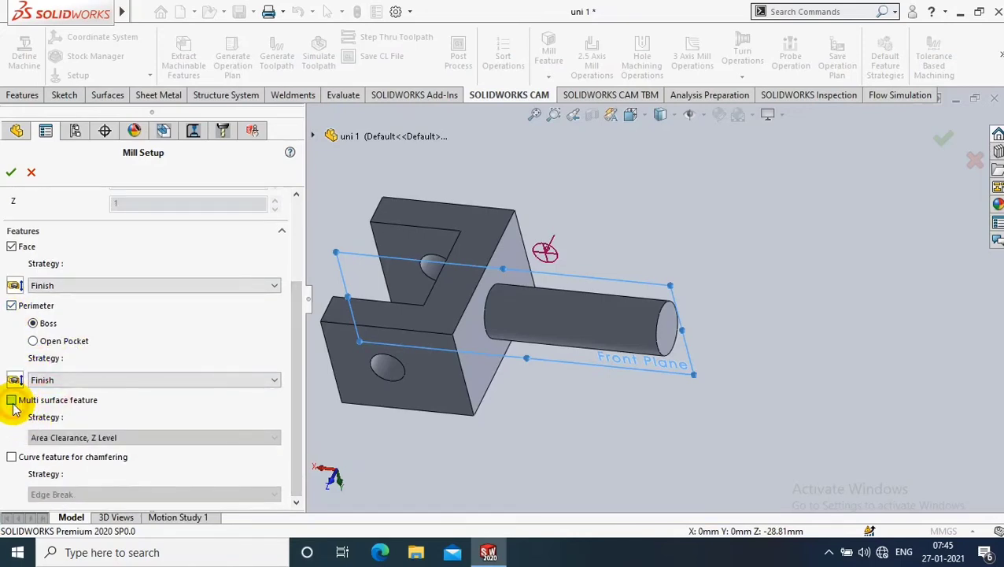
{"action": "left_click", "coordinate": [11, 456]}
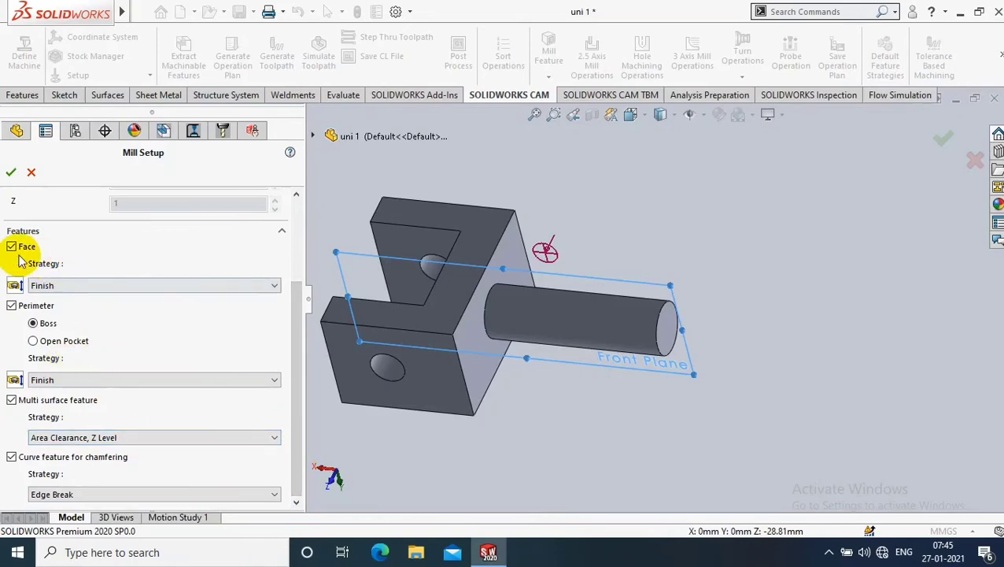
{"action": "left_click", "coordinate": [9, 178]}
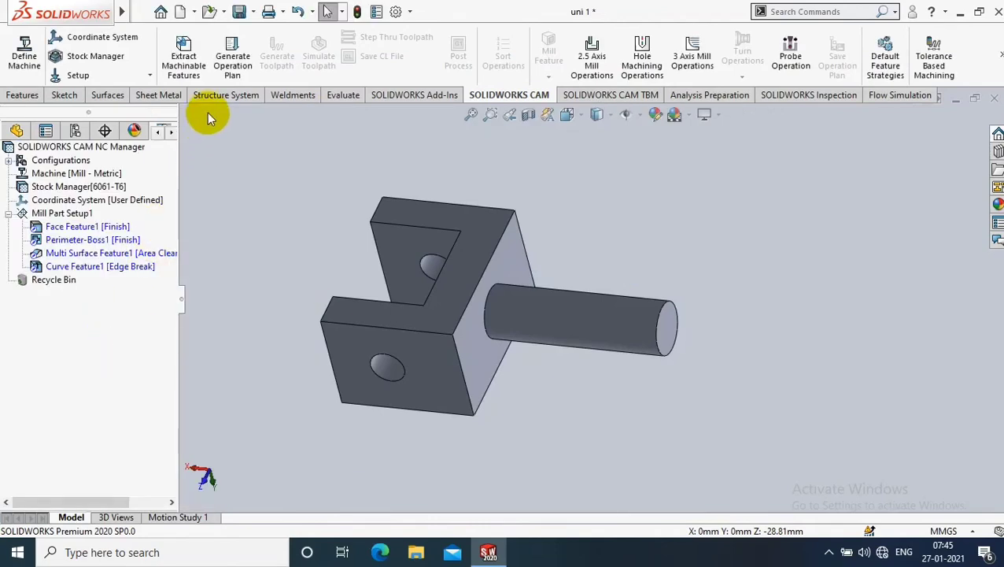
Step: Extract machinable features, generate the operation plan, then generate all toolpaths
{"action": "left_click", "coordinate": [183, 56]}
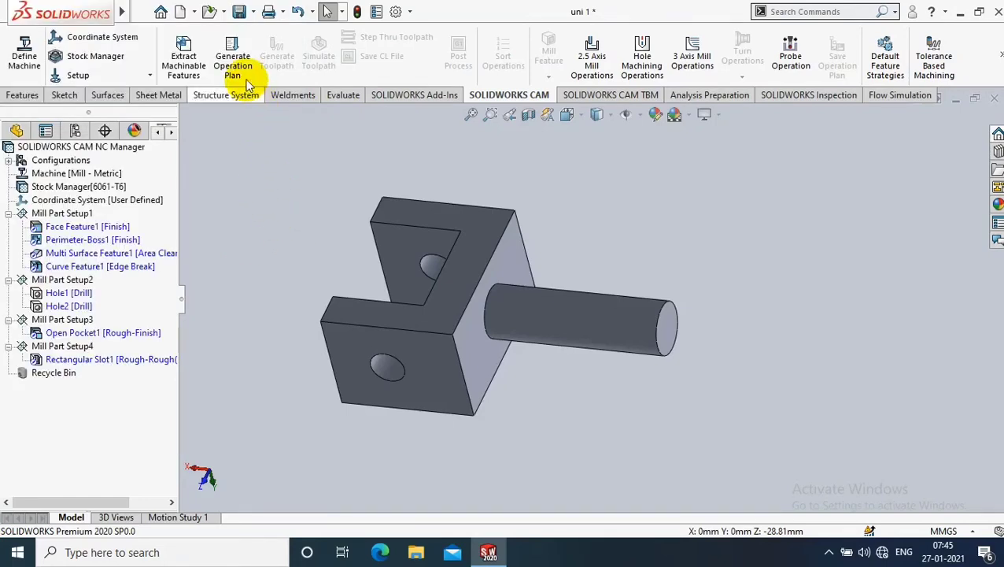
{"action": "left_click", "coordinate": [234, 63]}
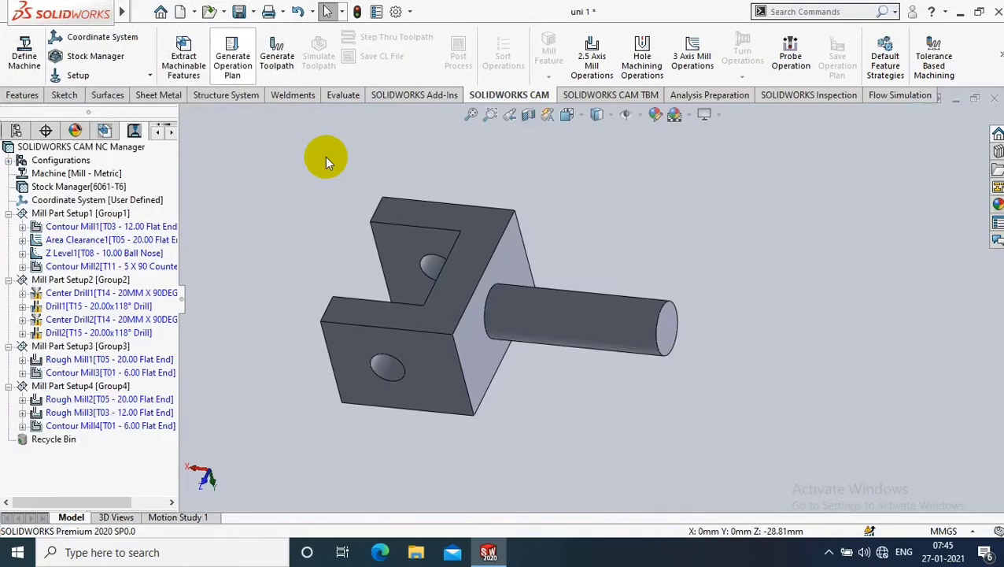
{"action": "left_click", "coordinate": [276, 61]}
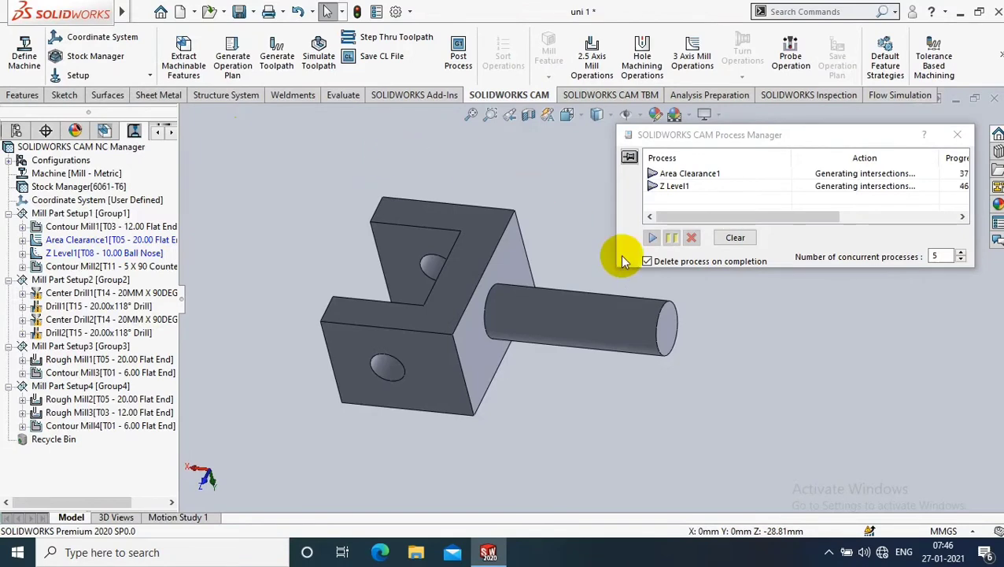
Step: Let Area Clearance1 and Z Level1 finish in the CAM Process Manager, then close it
{"action": "left_click", "coordinate": [652, 237]}
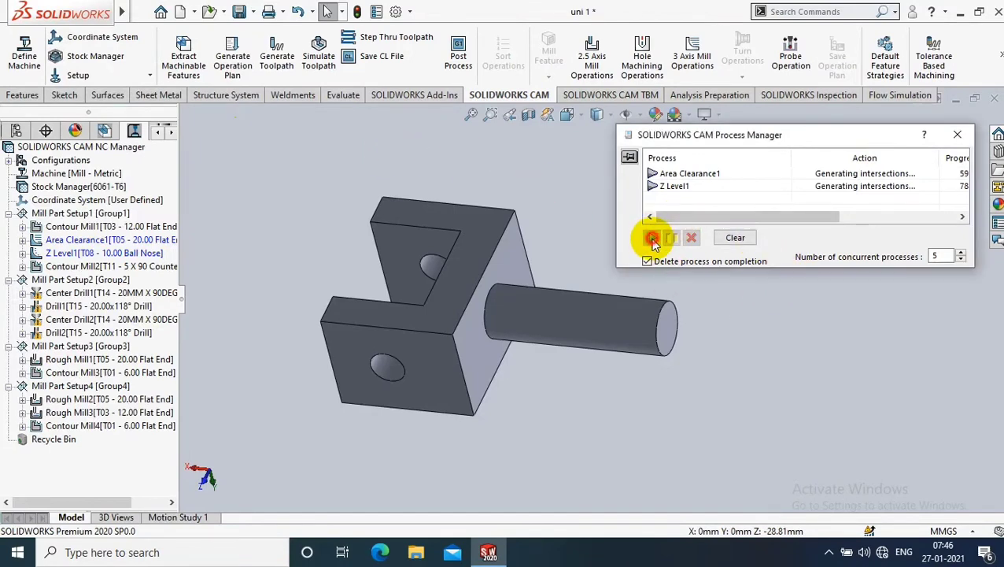
{"action": "left_click", "coordinate": [824, 176]}
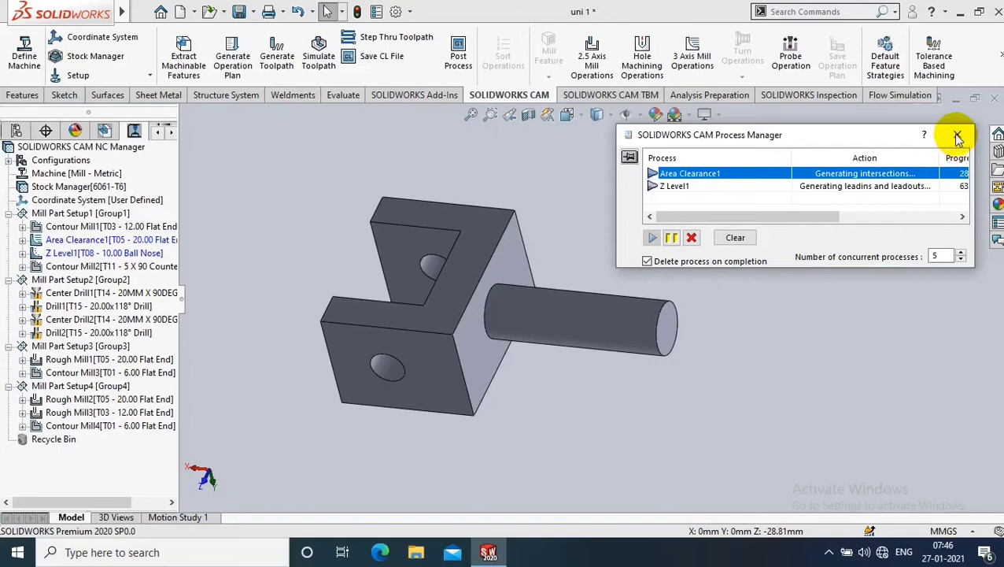
{"action": "left_click_drag", "start_coordinate": [811, 217], "coordinate": [902, 221]}
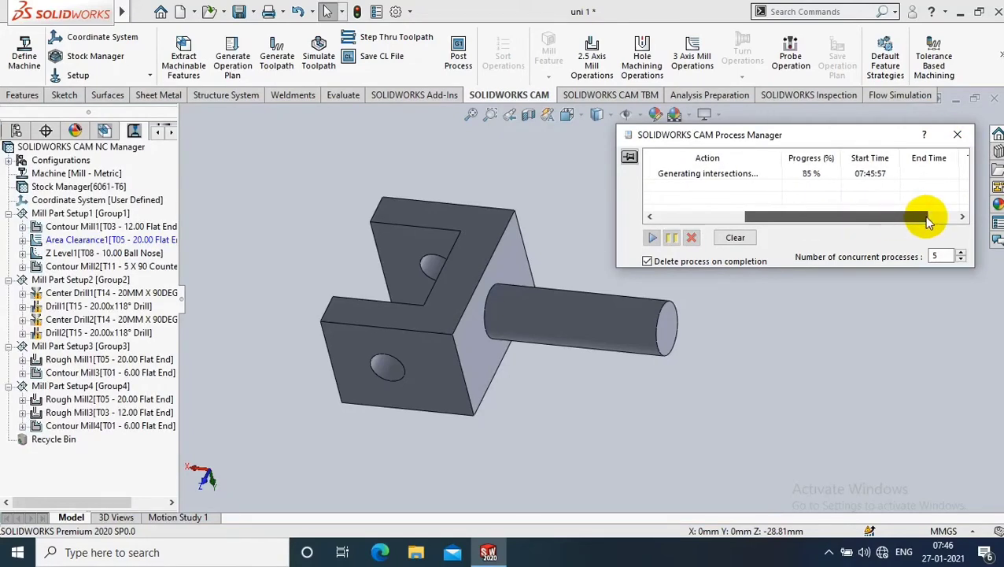
{"action": "left_click_drag", "start_coordinate": [903, 220], "coordinate": [930, 218]}
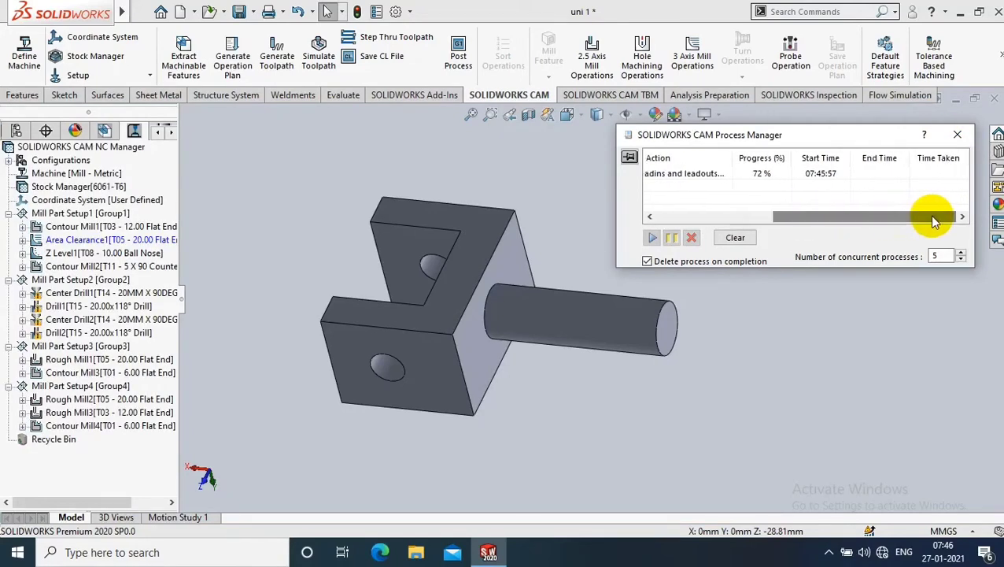
{"action": "left_click", "coordinate": [958, 138]}
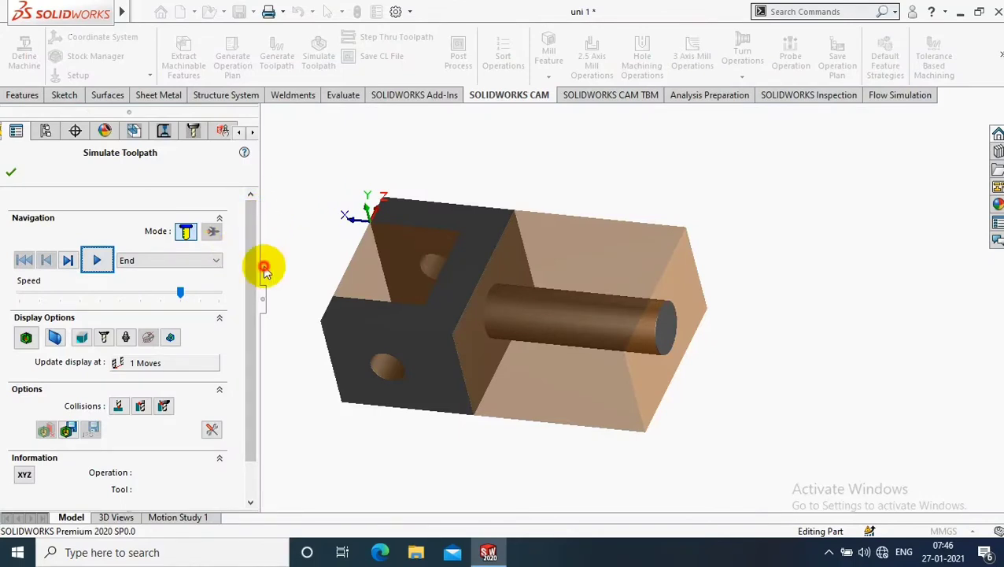
Step: Play the simulation with the stop point at End, cutting Contour Mill1 with the 12 mm end mill
{"action": "scroll", "coordinate": [265, 269], "scroll_direction": "down", "scroll_amount": 2}
{"action": "left_click", "coordinate": [211, 217]}
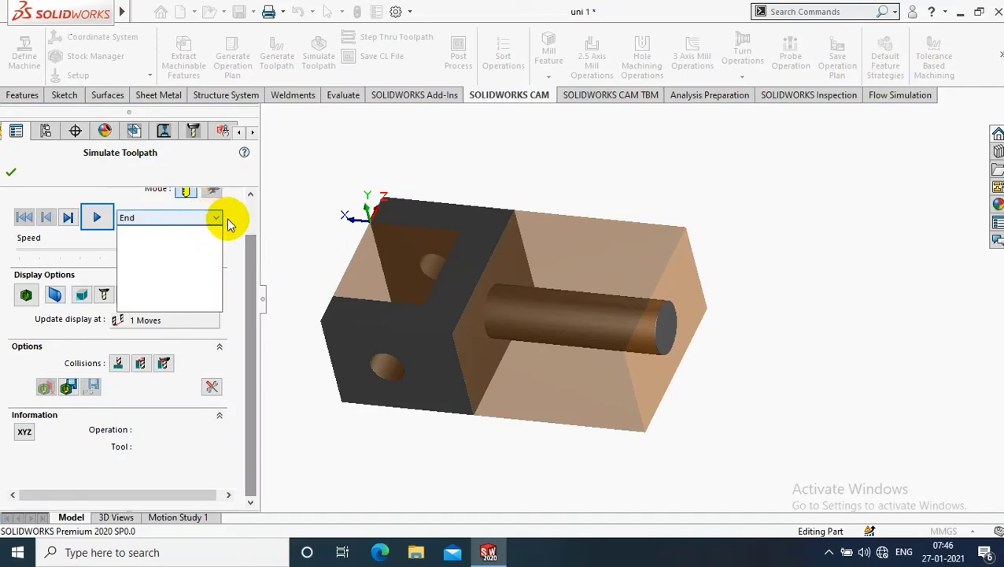
{"action": "left_click", "coordinate": [282, 216]}
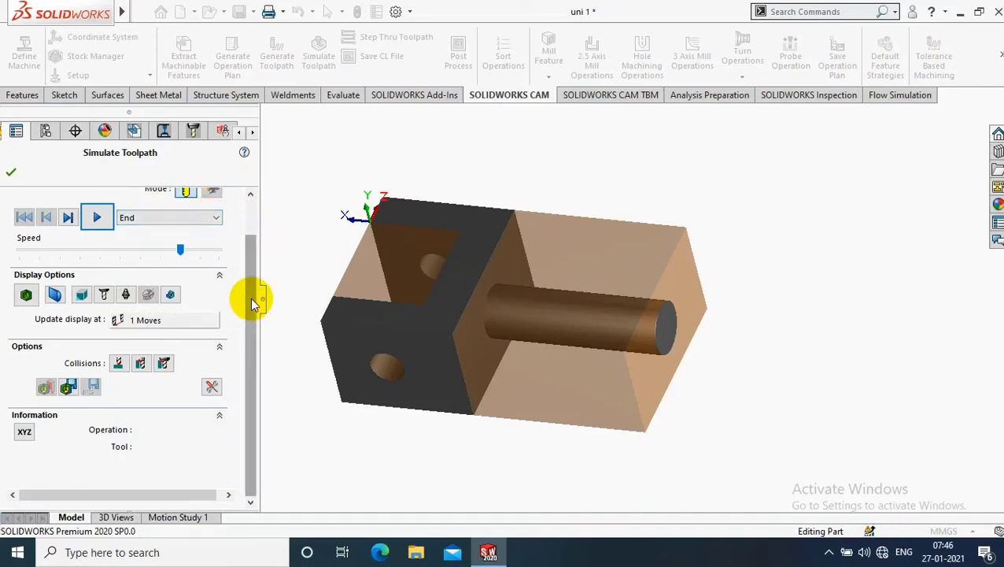
{"action": "left_click", "coordinate": [96, 220]}
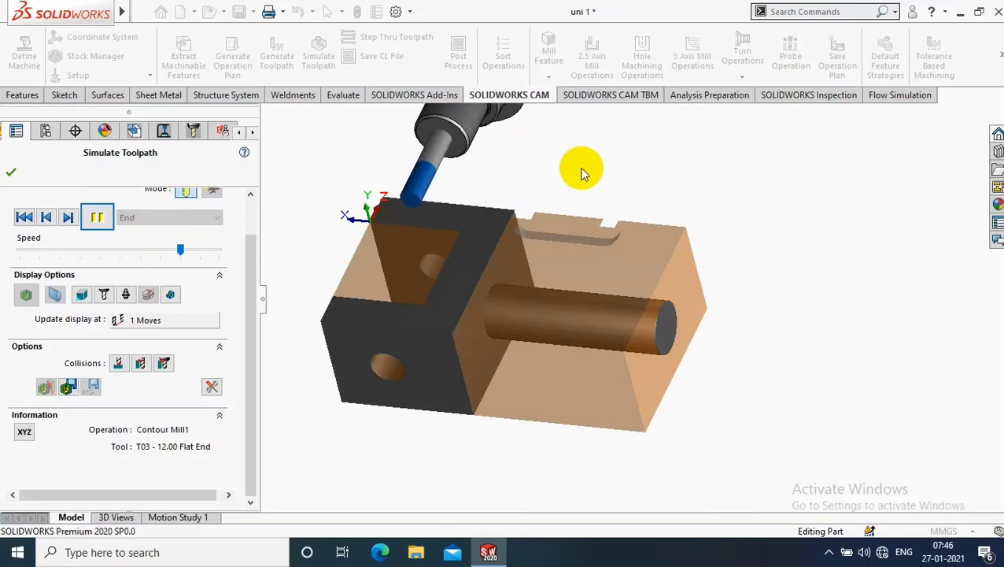
{"action": "scroll", "coordinate": [583, 173], "scroll_direction": "up", "scroll_amount": 1}
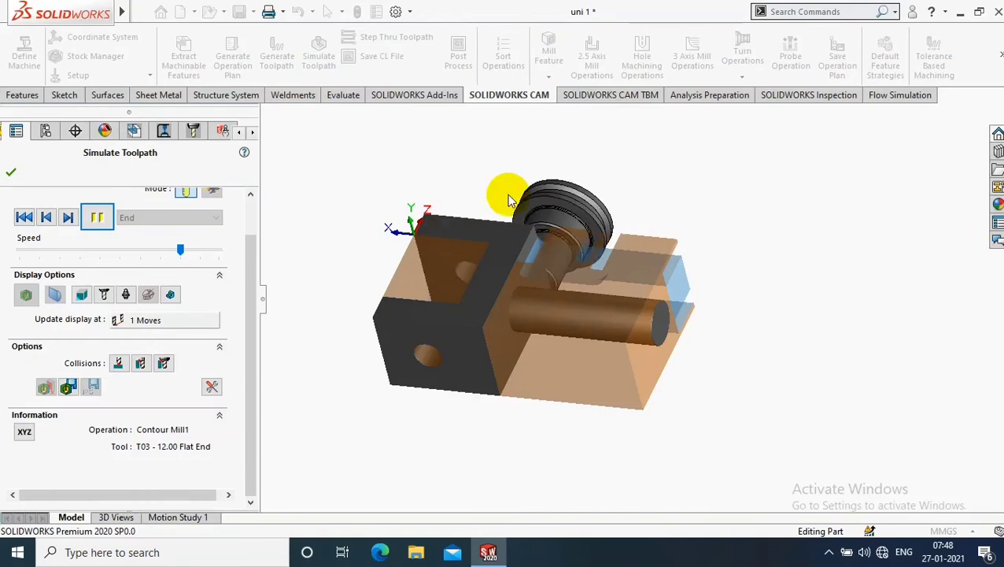
Step: Orbit the part to watch the Contour Mill1 cut from another side
{"action": "mouse_move", "coordinate": [508, 200]}
{"action": "middle_mouse_down"}
{"action": "mouse_move", "coordinate": [679, 218]}
{"action": "mouse_move", "coordinate": [579, 196]}
{"action": "mouse_move", "coordinate": [653, 167]}
{"action": "mouse_move", "coordinate": [597, 179]}
{"action": "mouse_move", "coordinate": [735, 166]}
{"action": "middle_mouse_up"}
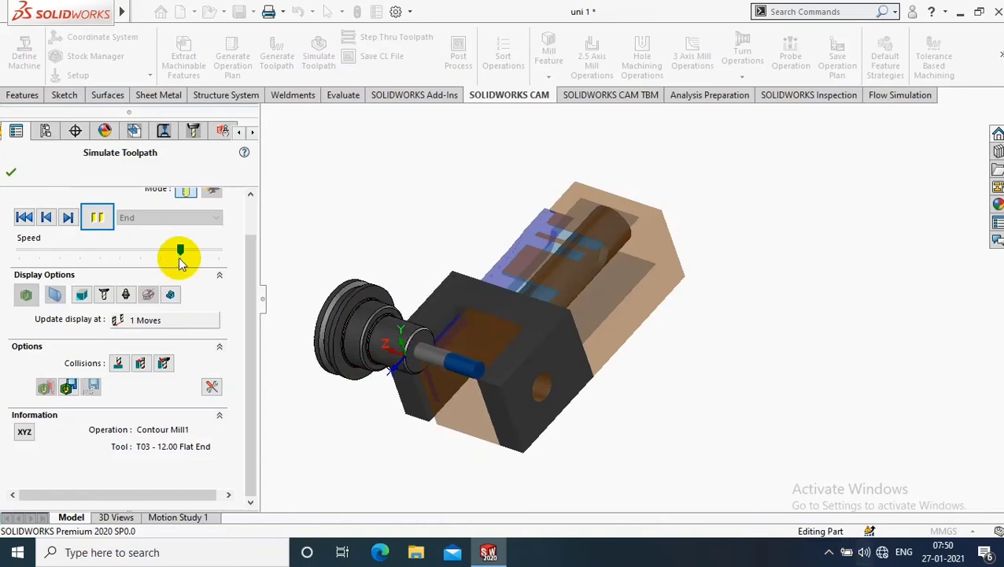
Step: Run the simulation at maximum speed through Contour Mill4 with Cut Collision, then close it
{"action": "left_click_drag", "start_coordinate": [179, 252], "coordinate": [220, 254]}
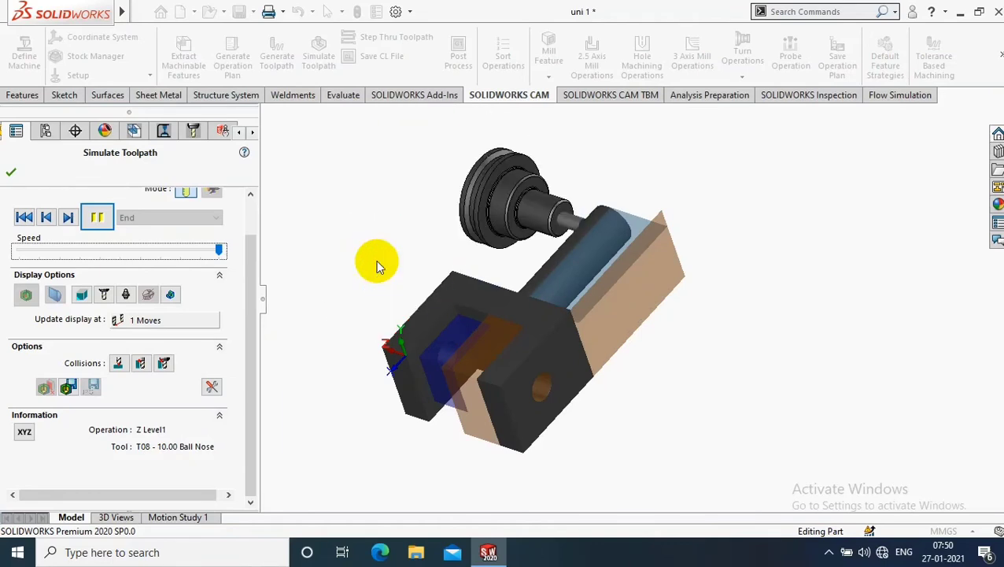
{"action": "left_click", "coordinate": [376, 266]}
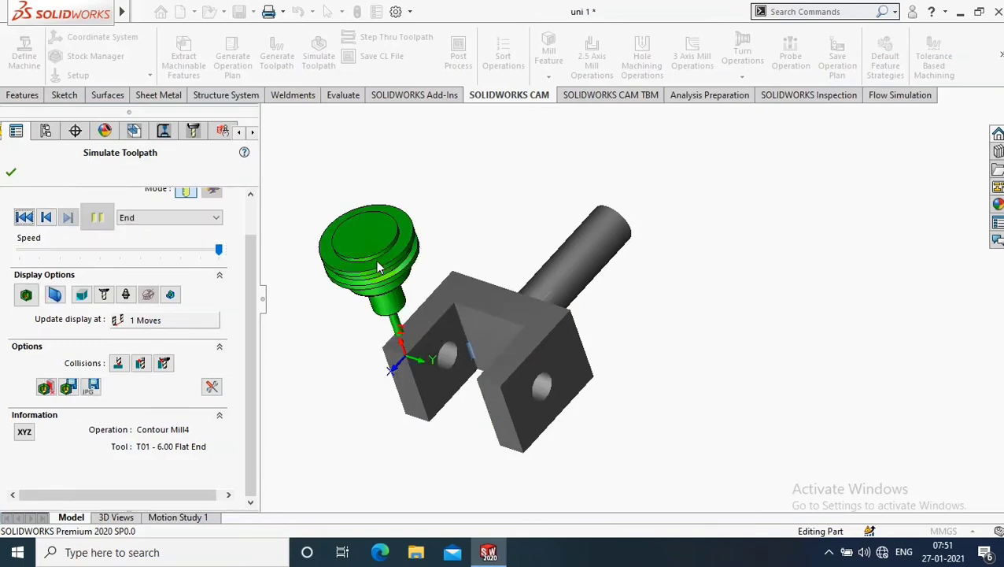
{"action": "left_click", "coordinate": [143, 363]}
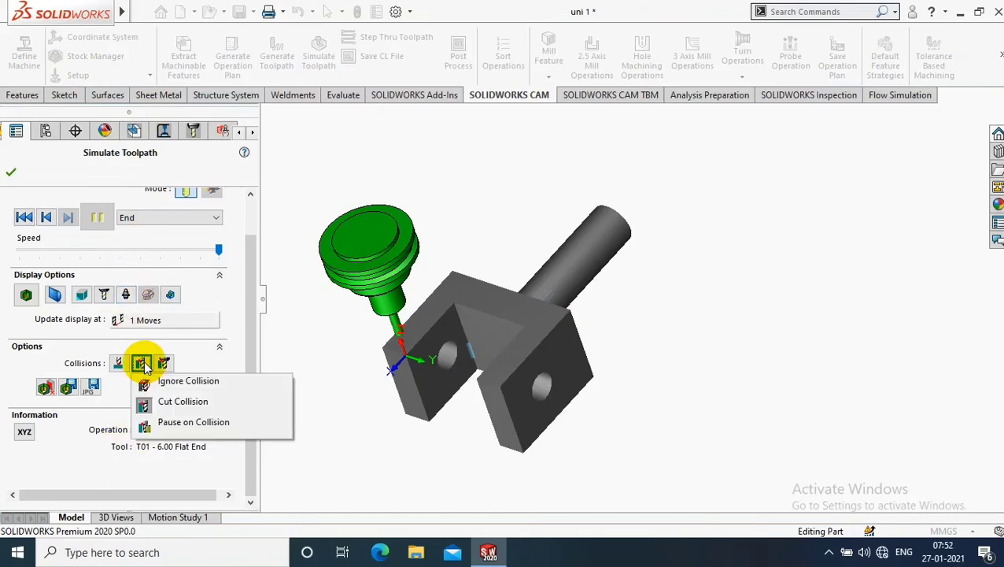
{"action": "left_click", "coordinate": [186, 362]}
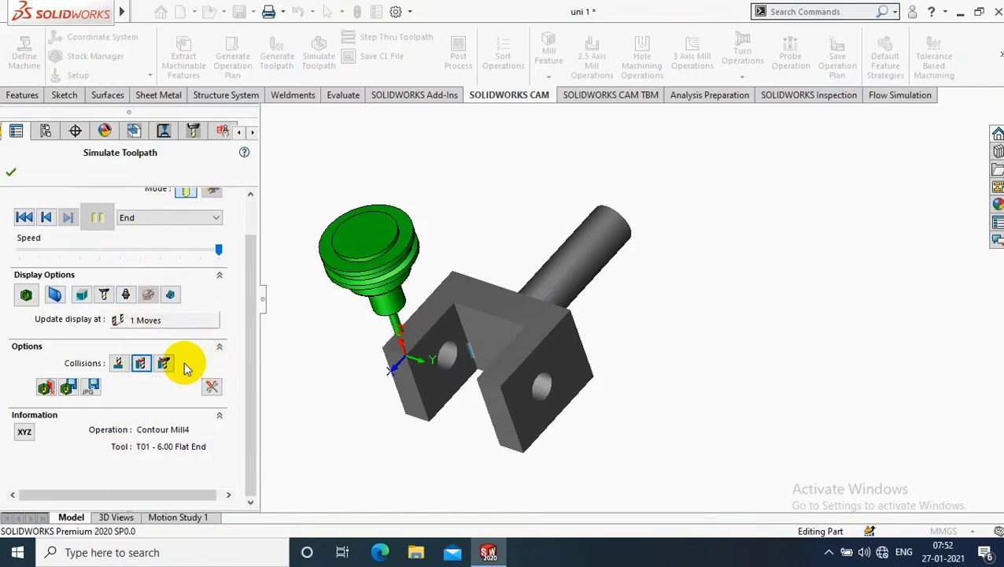
{"action": "scroll", "coordinate": [257, 349], "scroll_direction": "up", "scroll_amount": 2}
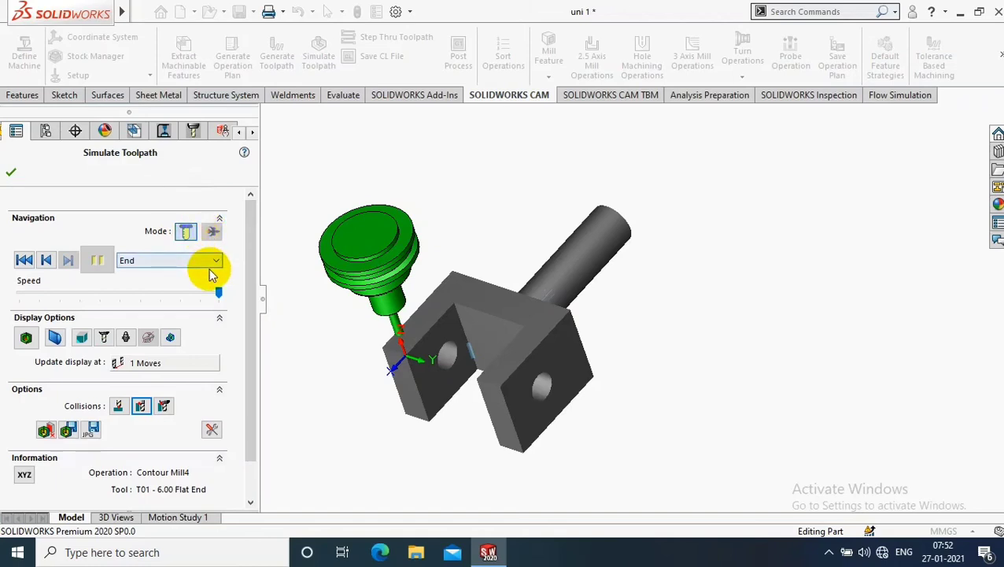
{"action": "scroll", "coordinate": [257, 265], "scroll_direction": "down", "scroll_amount": 2}
{"action": "scroll", "coordinate": [257, 265], "scroll_direction": "up", "scroll_amount": 2}
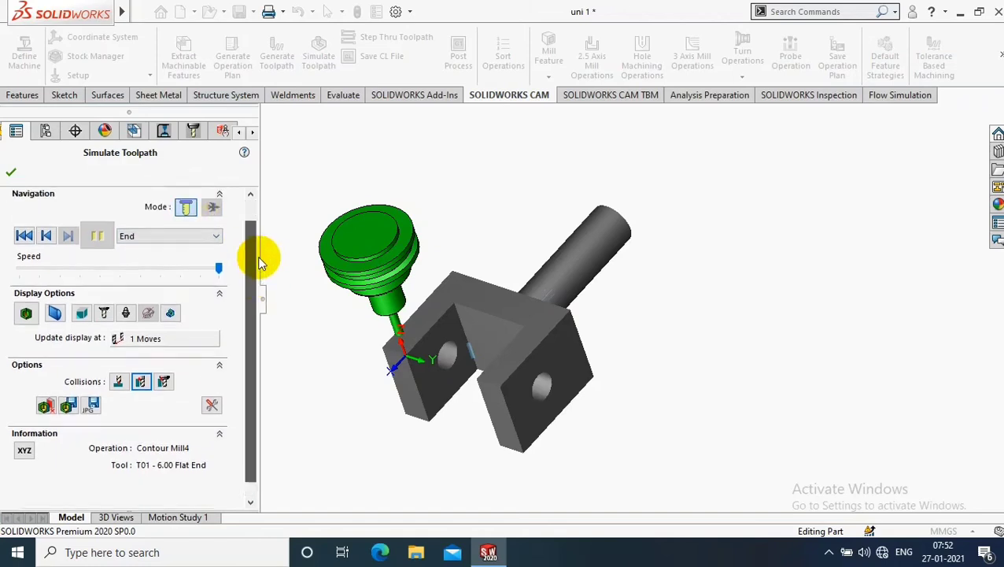
{"action": "left_click", "coordinate": [24, 171]}
{"action": "mouse_move", "coordinate": [258, 162]}
{"action": "middle_mouse_down"}
{"action": "mouse_move", "coordinate": [457, 259]}
{"action": "mouse_move", "coordinate": [504, 331]}
{"action": "mouse_move", "coordinate": [428, 318]}
{"action": "middle_mouse_up"}
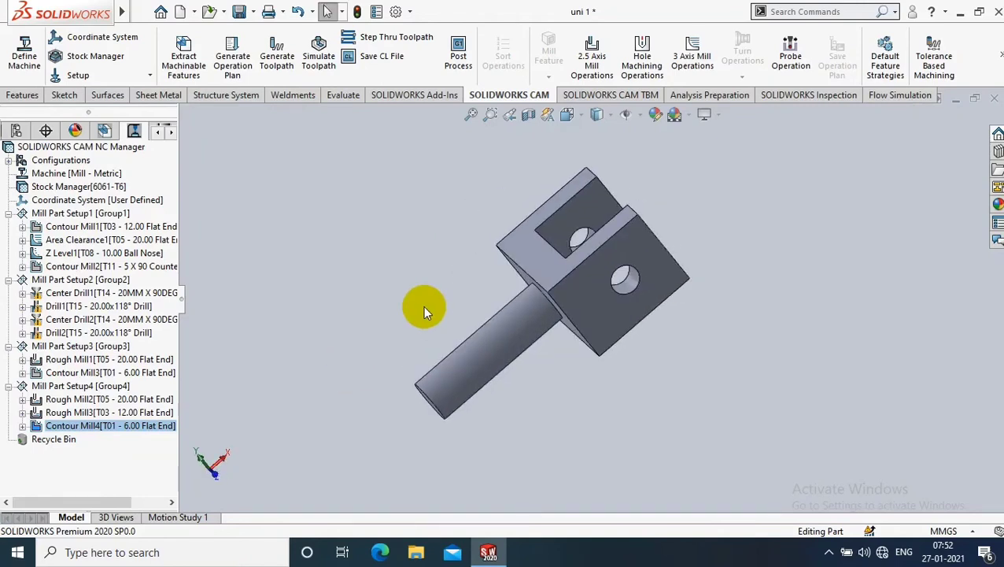
Step: Post-process the operations into a Text File (*.txt) output named uni 1 on the Desktop
{"action": "key", "text": "ctrl+7"}
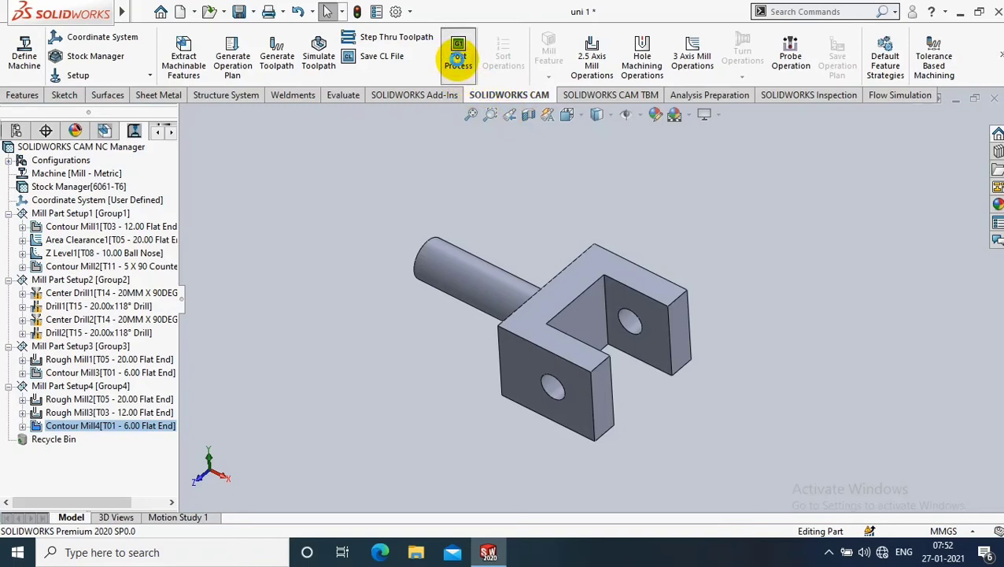
{"action": "left_click", "coordinate": [458, 57]}
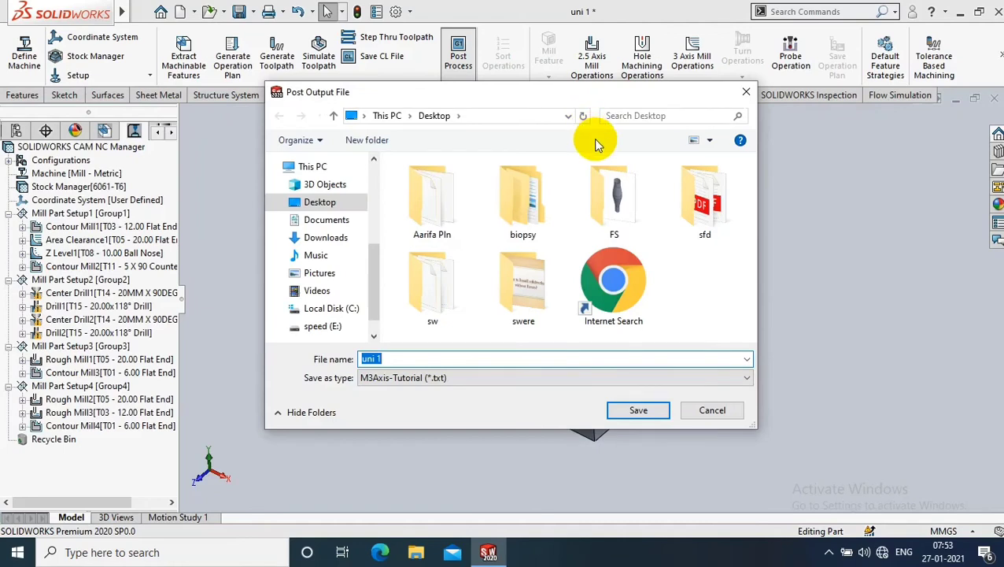
{"action": "left_click", "coordinate": [587, 377]}
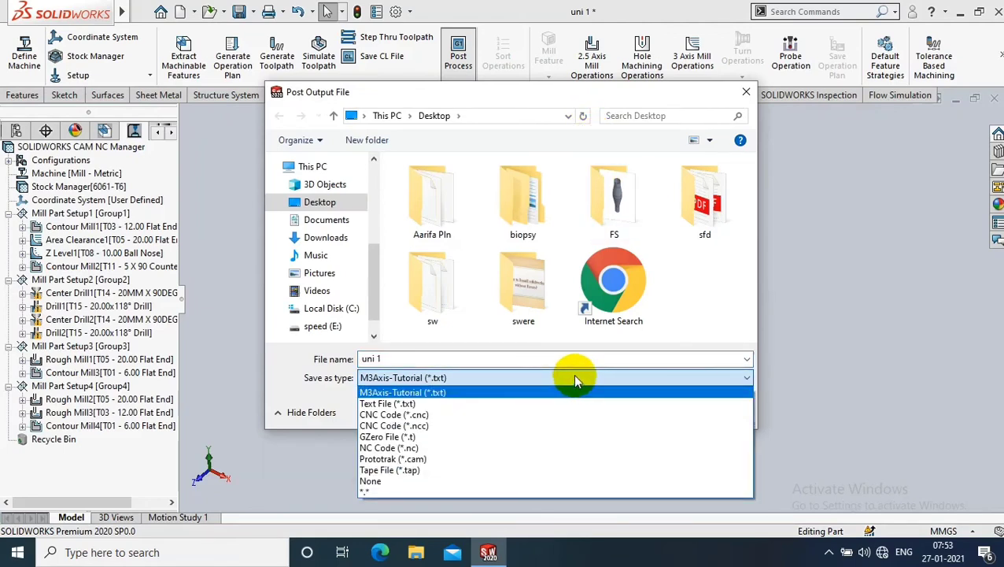
{"action": "left_click", "coordinate": [532, 403]}
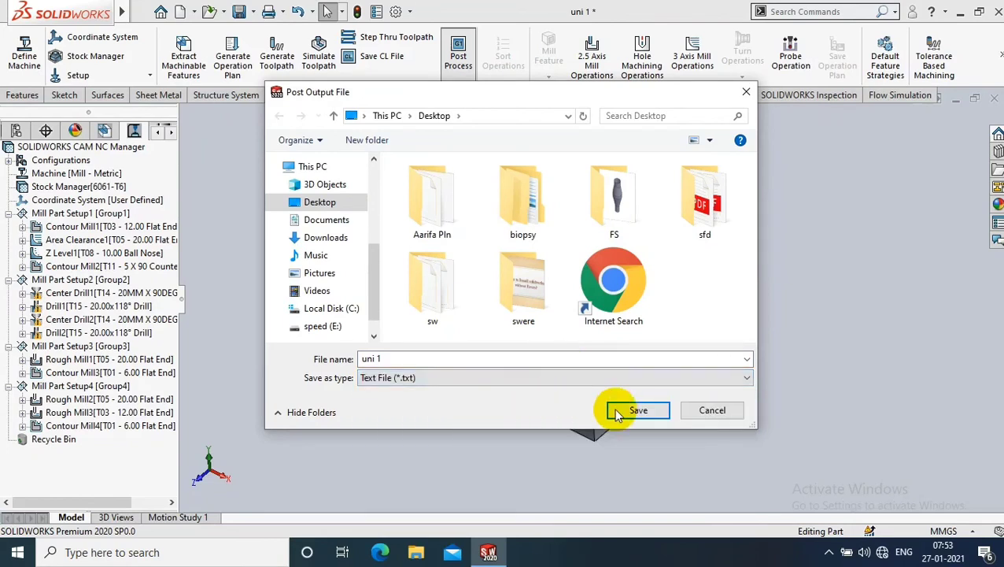
{"action": "left_click", "coordinate": [652, 410]}
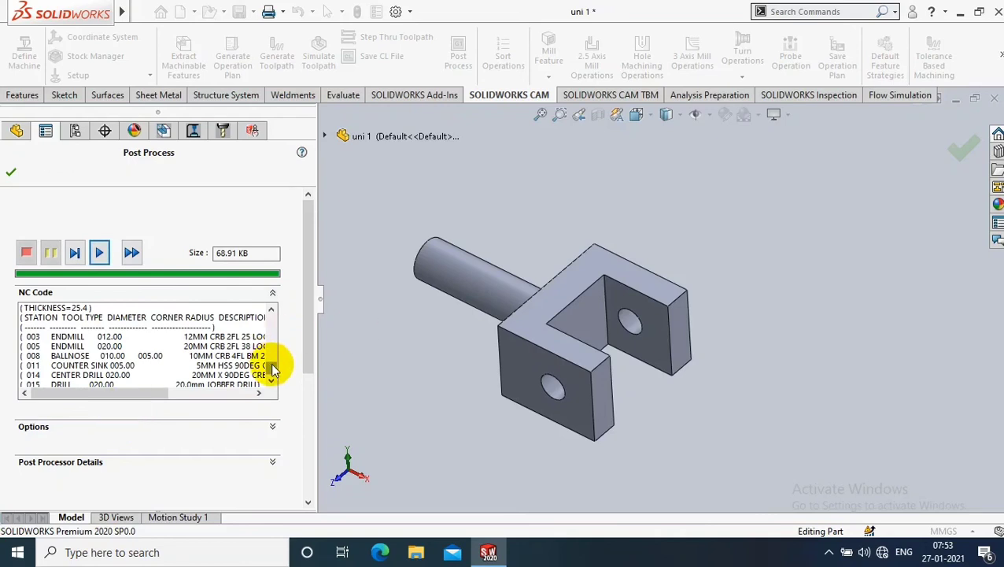
Step: Scroll the NC code listing from the program start down to its tool list
{"action": "left_click", "coordinate": [270, 309]}
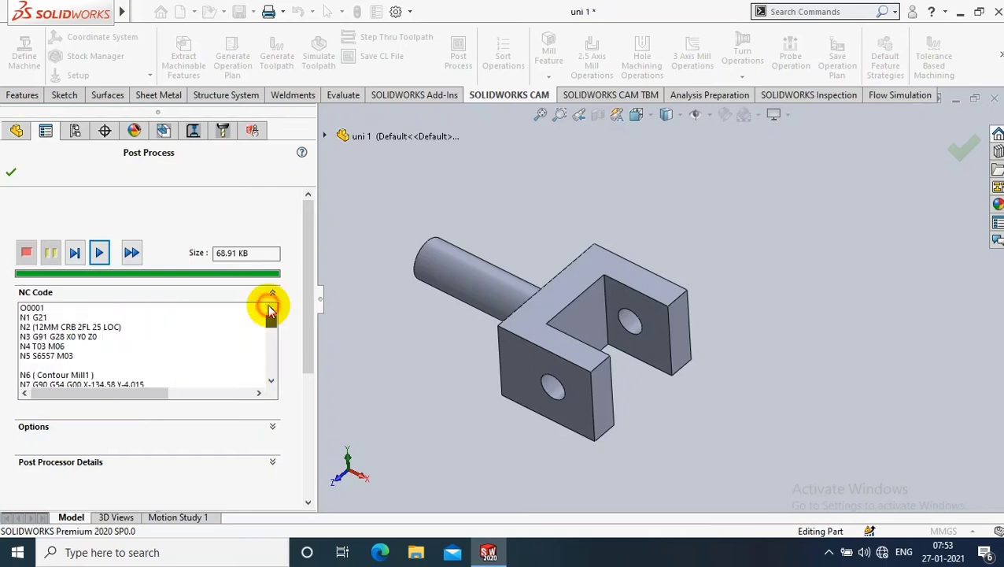
{"action": "left_click_drag", "start_coordinate": [270, 313], "coordinate": [270, 352]}
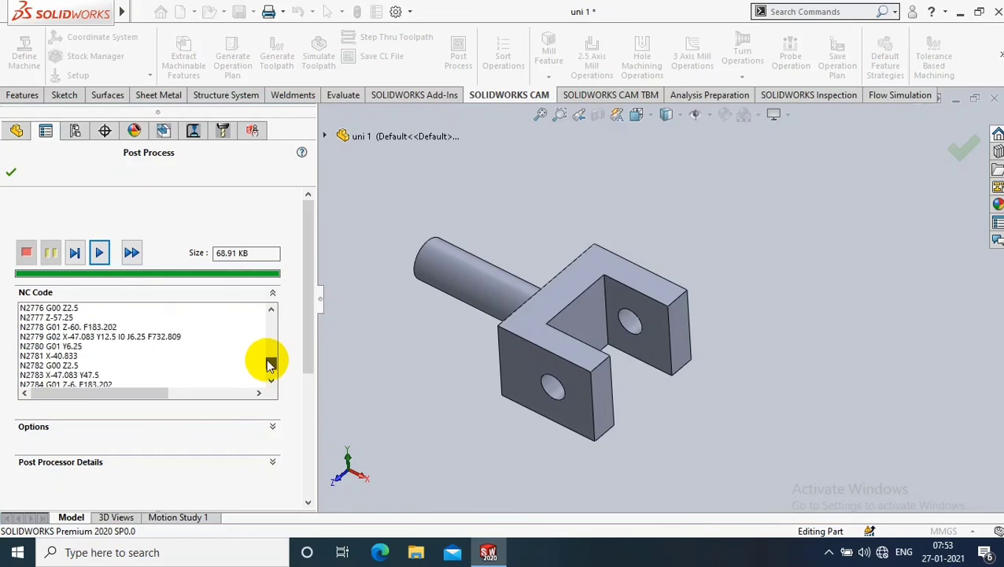
{"action": "left_click", "coordinate": [266, 375]}
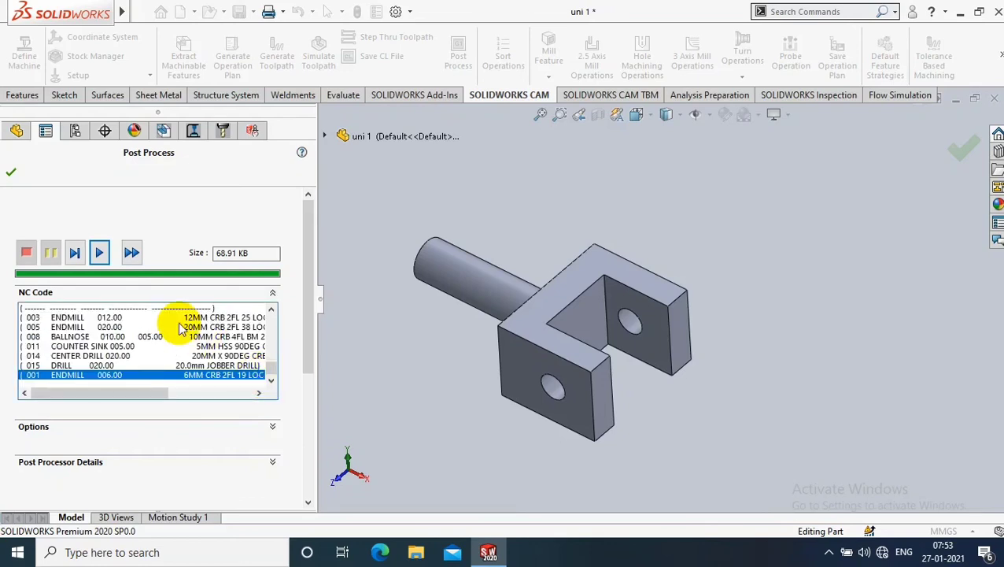
Step: Review the header lines up to the program number and name, then expand the post-process Options
{"action": "left_click", "coordinate": [271, 311]}
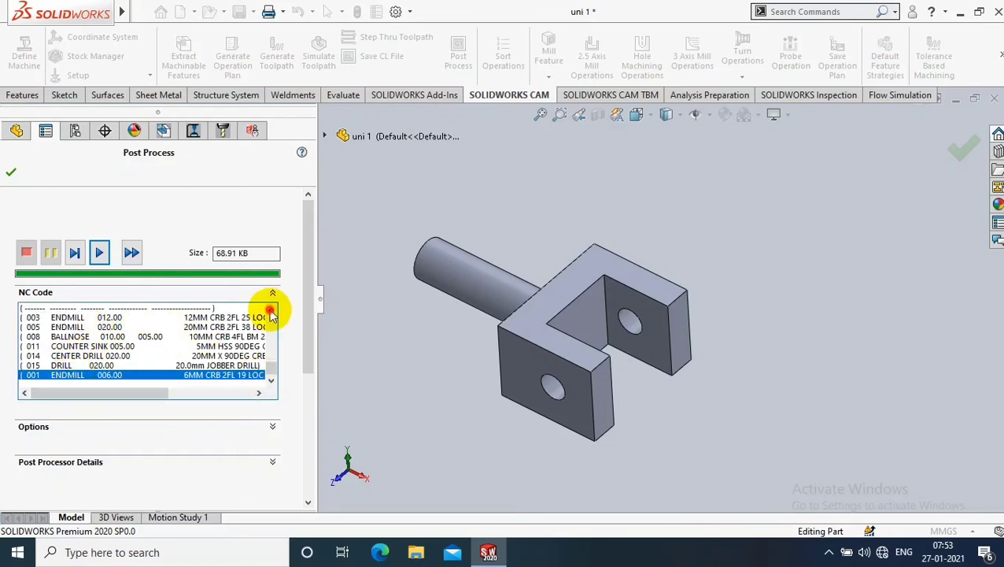
{"action": "left_click", "coordinate": [270, 312]}
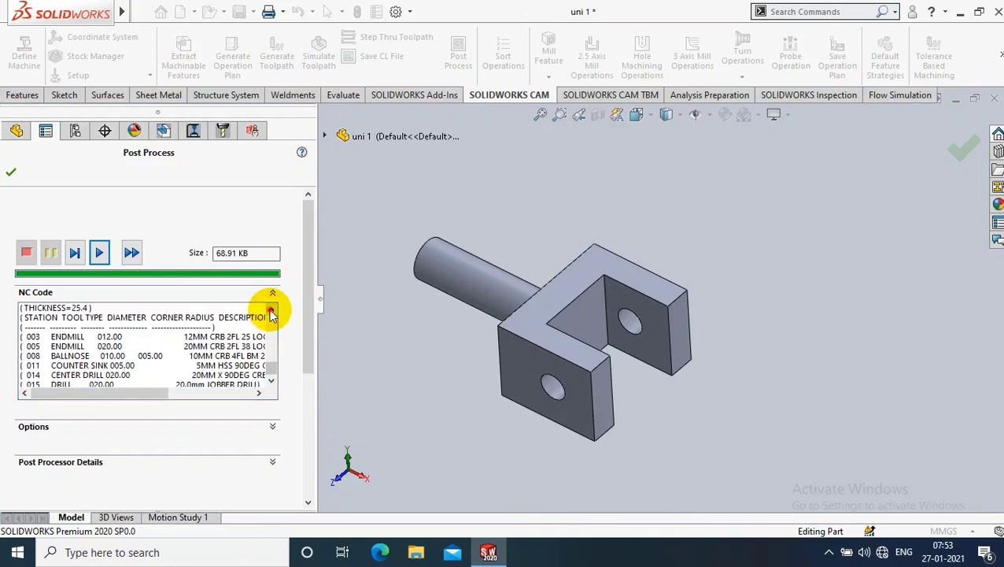
{"action": "left_click", "coordinate": [271, 312]}
{"action": "left_click", "coordinate": [270, 312]}
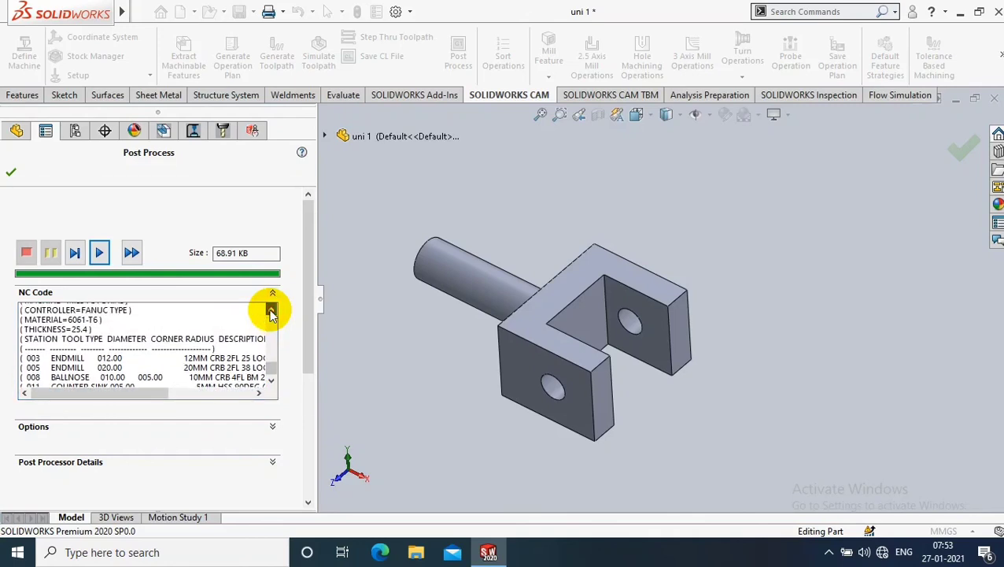
{"action": "left_click", "coordinate": [271, 312]}
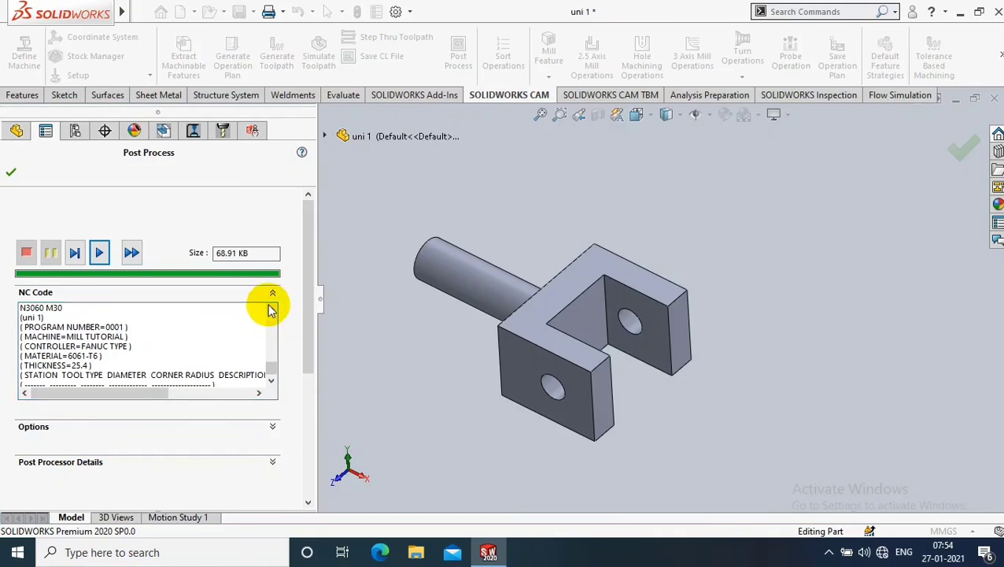
{"action": "left_click", "coordinate": [270, 311]}
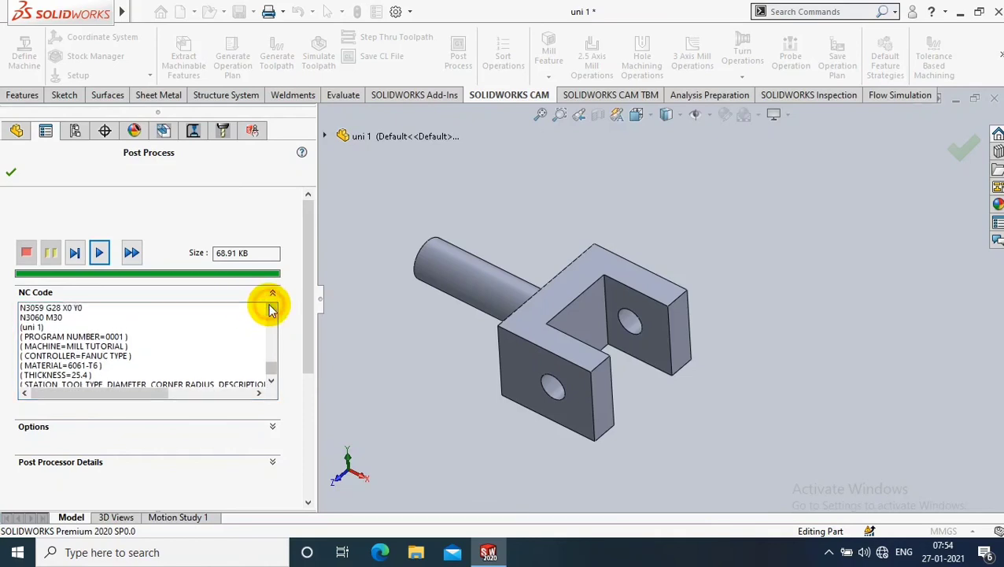
{"action": "left_click", "coordinate": [270, 385]}
{"action": "left_click", "coordinate": [271, 427]}
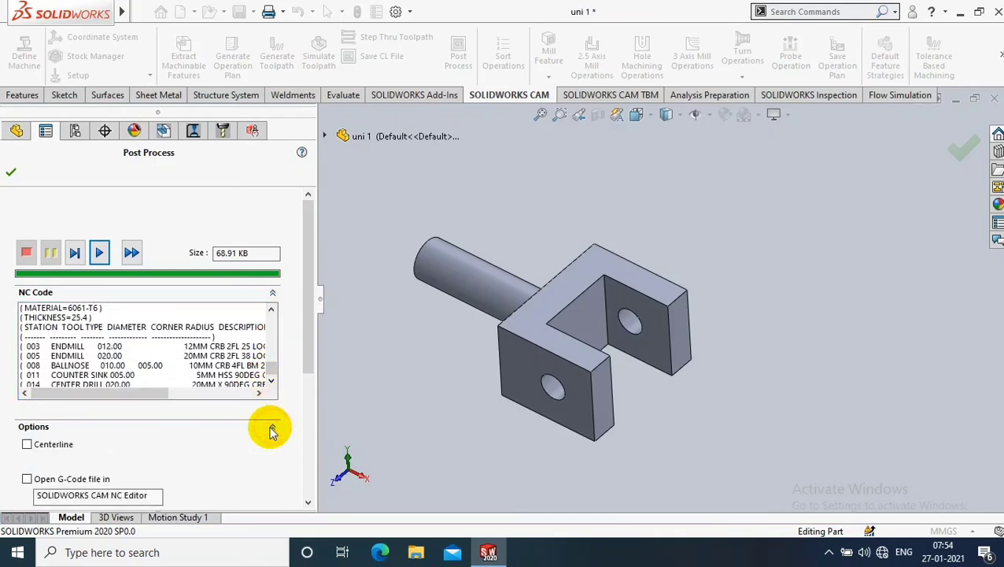